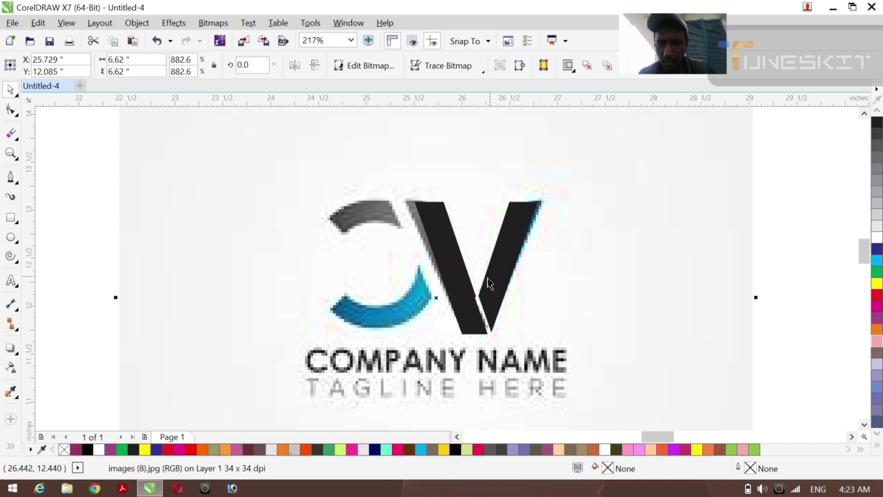
Nudge the black bar forming the V's right stroke slightly rightward over the reference logo, then deselect it.
{"action": "left_click", "coordinate": [500, 262]}
{"action": "left_click_drag", "start_coordinate": [500, 262], "coordinate": [498, 262]}
{"action": "left_click", "coordinate": [541, 270]}
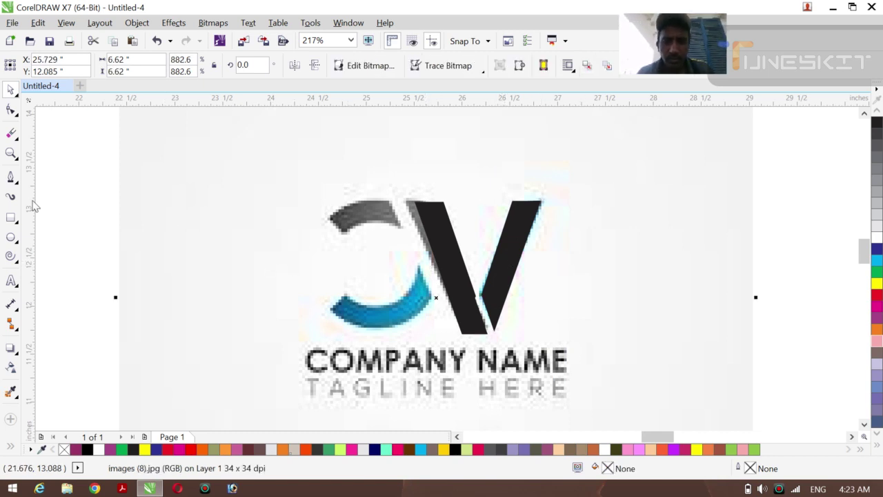
Trace the grey upper arc of the C as a closed straight-sided outline with the Pen tool.
{"action": "left_click", "coordinate": [10, 178]}
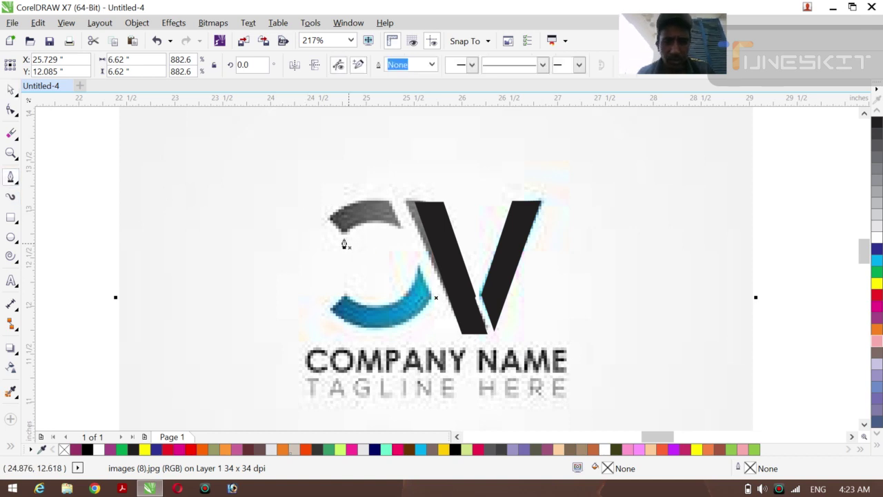
{"action": "left_click", "coordinate": [342, 238]}
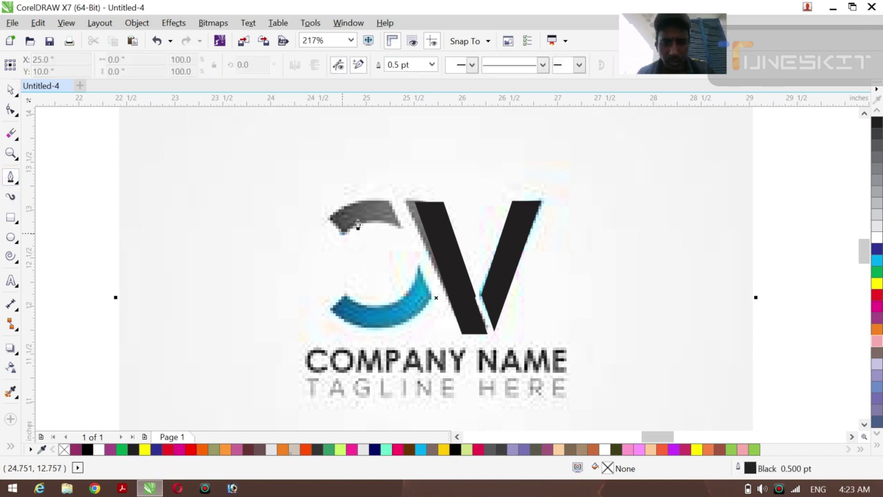
{"action": "left_click", "coordinate": [400, 231]}
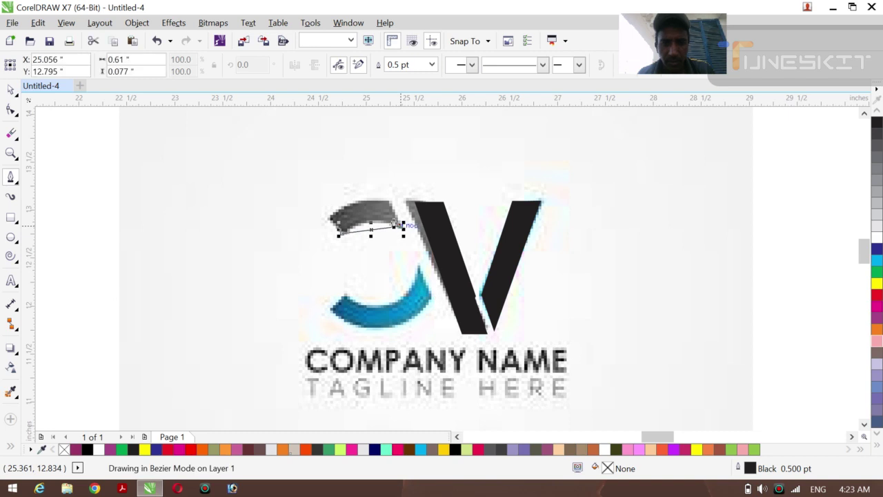
{"action": "left_click", "coordinate": [390, 200]}
{"action": "left_click", "coordinate": [343, 211]}
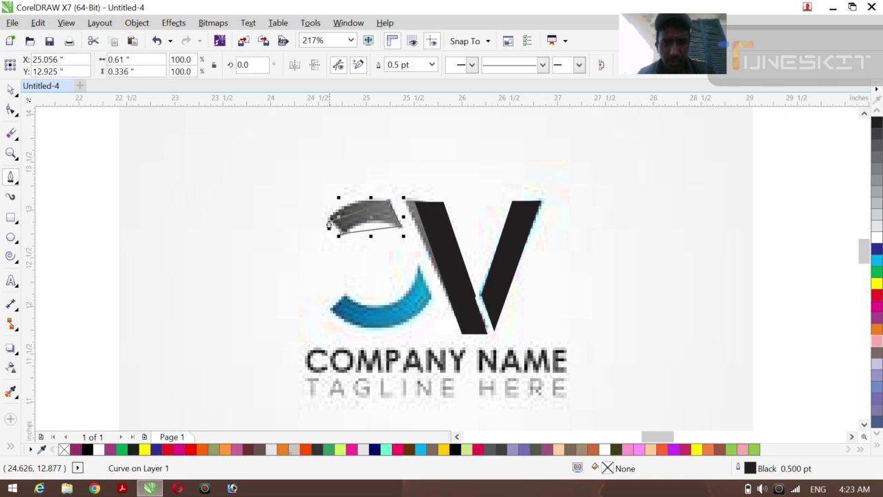
{"action": "left_click", "coordinate": [329, 221]}
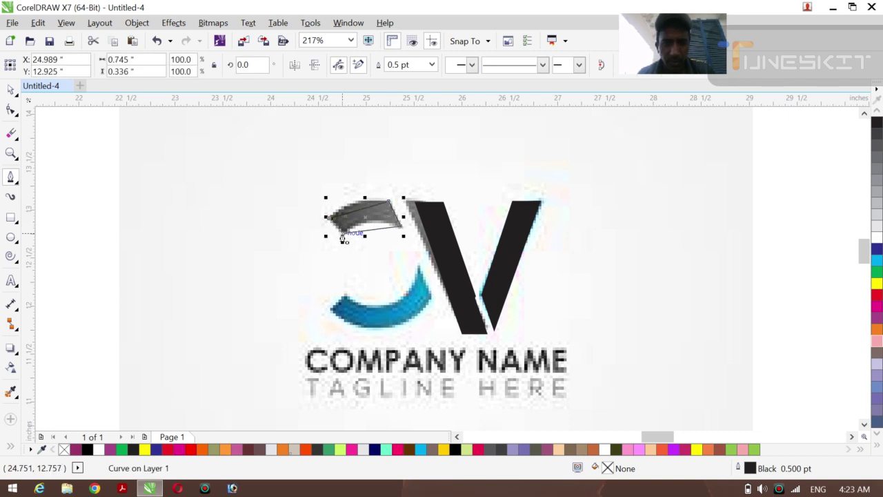
Trace the blue lower arc of the C as a closed four-node outline with straight sides.
{"action": "left_click", "coordinate": [345, 297]}
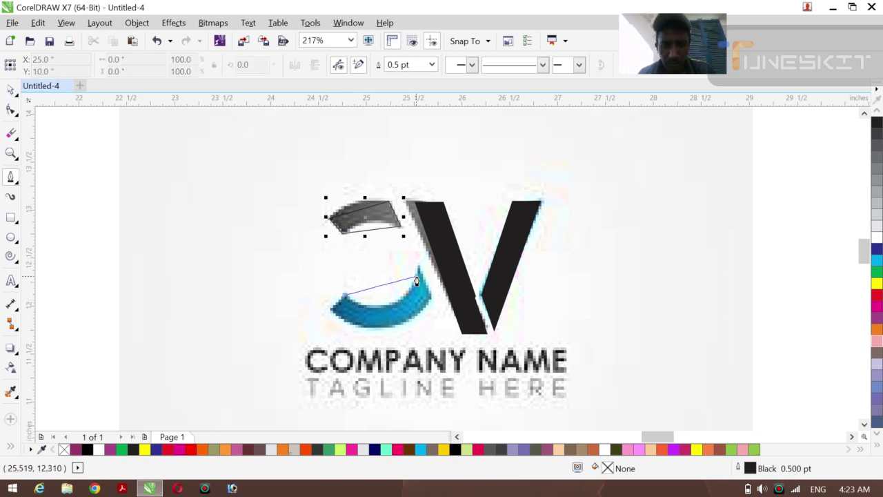
{"action": "left_click", "coordinate": [419, 271]}
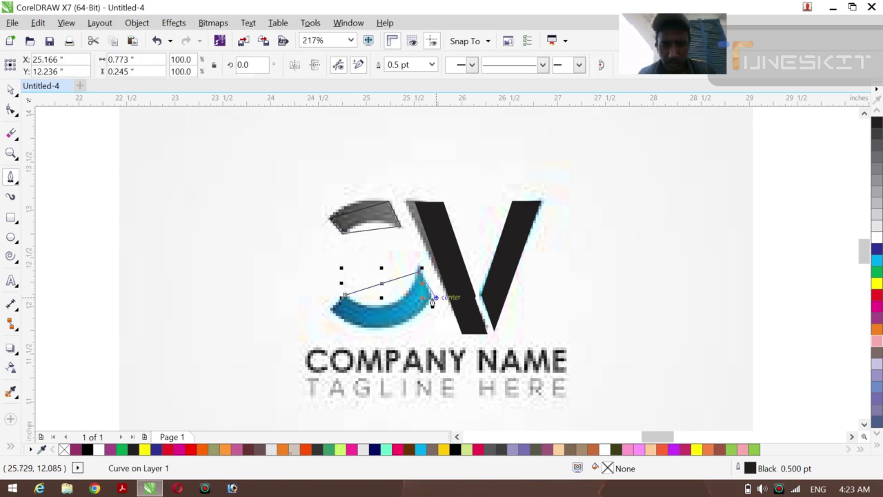
{"action": "left_click", "coordinate": [429, 299]}
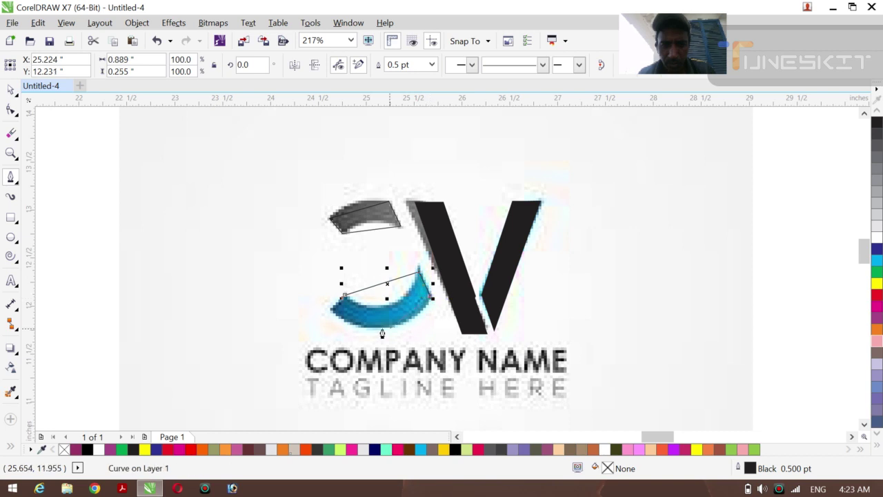
{"action": "left_click", "coordinate": [330, 311]}
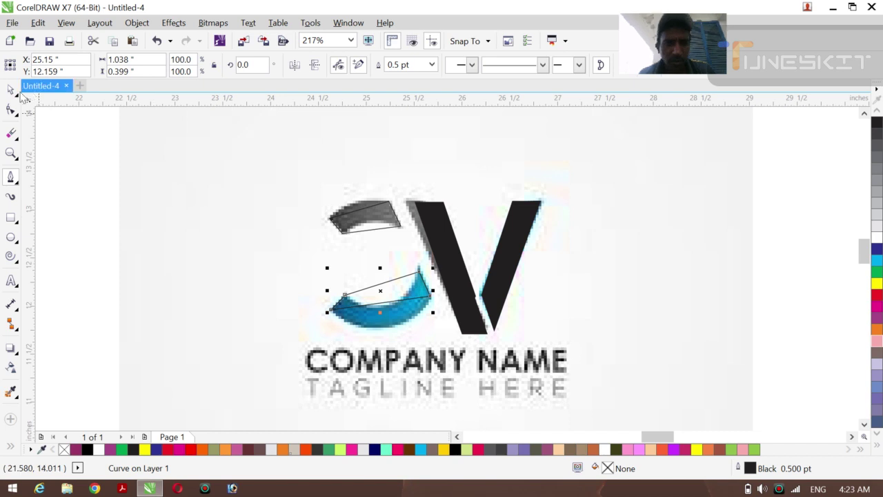
Convert the lower outline's two long edges to curves and bend them to follow the blue arc's inner and outer edges.
{"action": "left_click", "coordinate": [13, 112]}
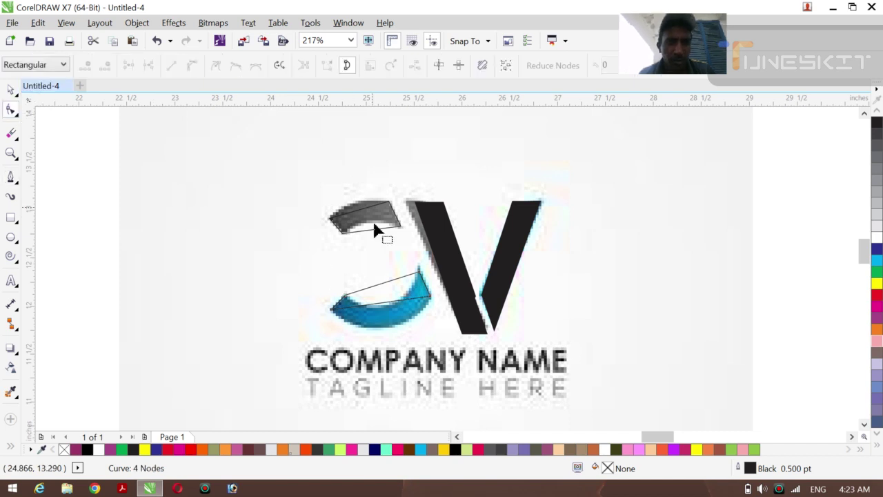
{"action": "right_click", "coordinate": [386, 288]}
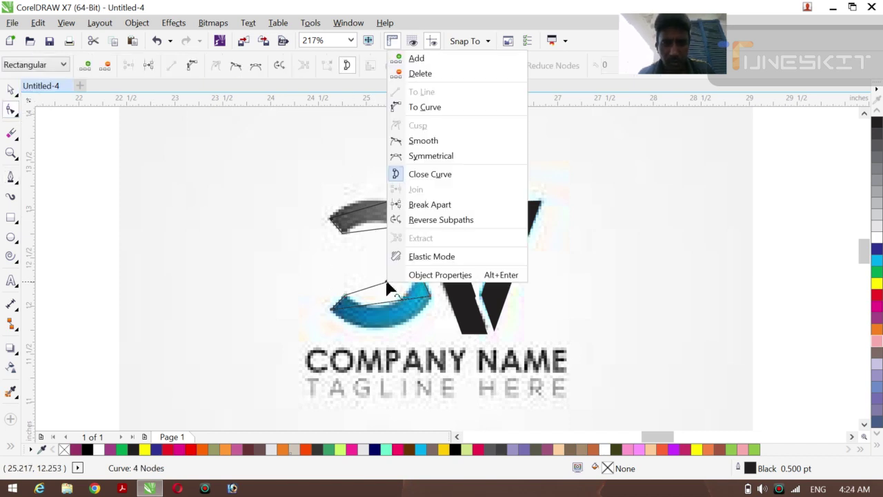
{"action": "left_click", "coordinate": [416, 107]}
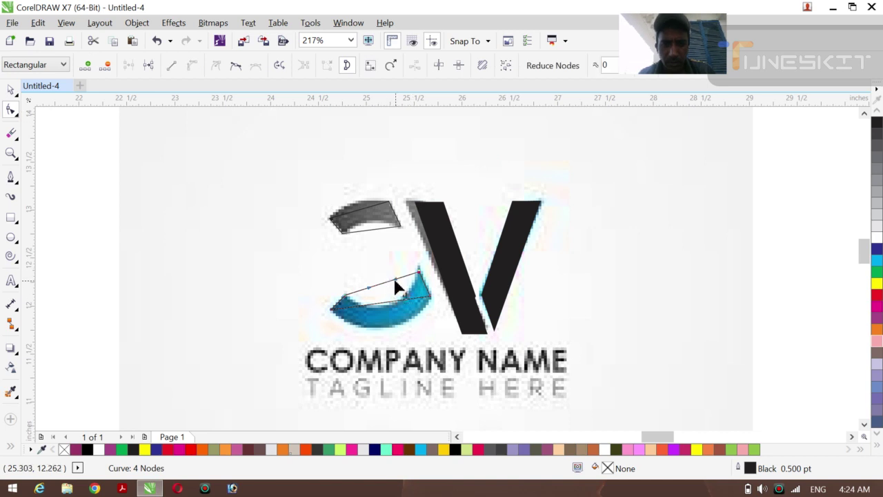
{"action": "left_click_drag", "start_coordinate": [397, 288], "coordinate": [407, 322]}
{"action": "right_click", "coordinate": [415, 298]}
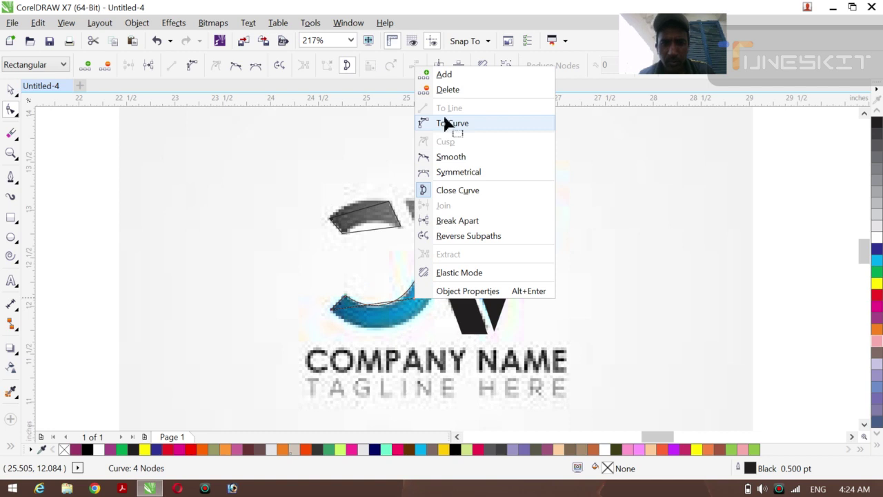
{"action": "left_click", "coordinate": [445, 122]}
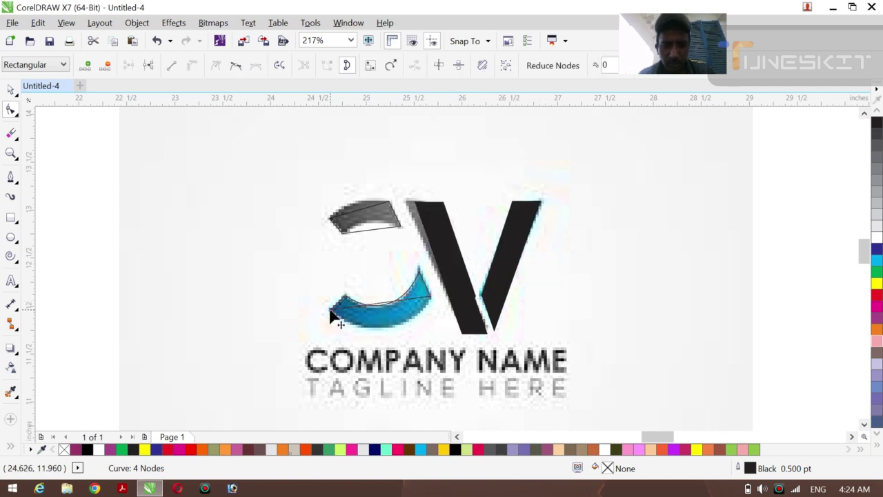
{"action": "left_click_drag", "start_coordinate": [373, 316], "coordinate": [368, 344]}
{"action": "left_click_drag", "start_coordinate": [399, 307], "coordinate": [411, 322]}
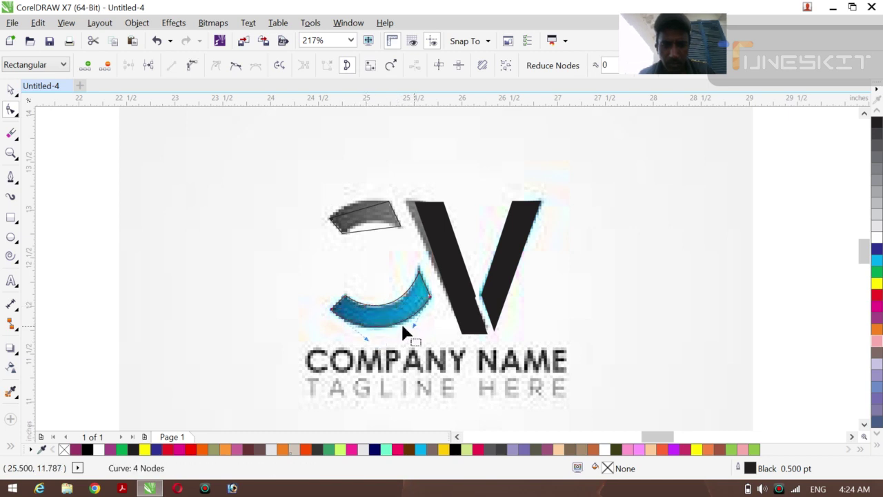
Convert the upper outline's two long edges to curves and bend them to match the grey arc.
{"action": "left_click", "coordinate": [371, 232]}
{"action": "right_click", "coordinate": [371, 231]}
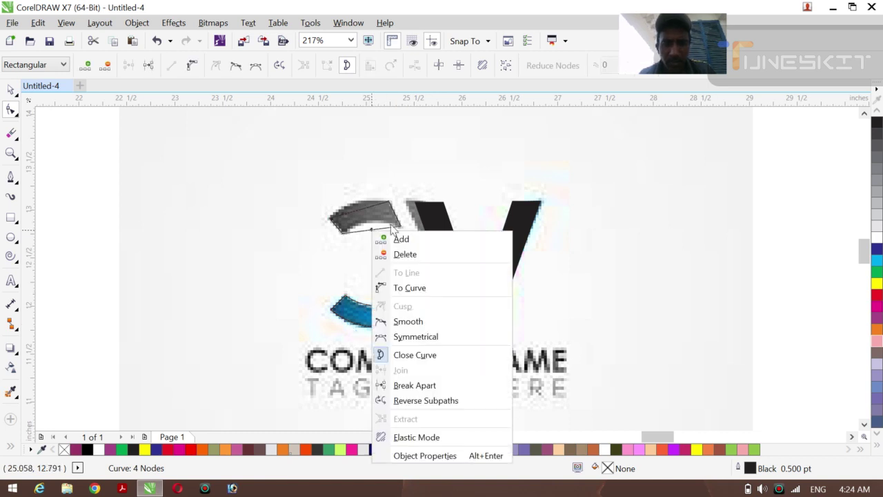
{"action": "left_click", "coordinate": [403, 288]}
{"action": "left_click_drag", "start_coordinate": [385, 236], "coordinate": [361, 230]}
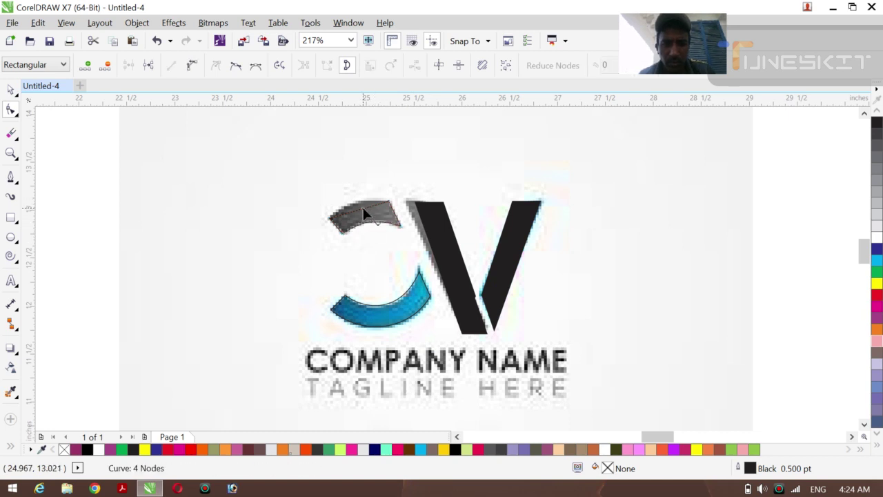
{"action": "right_click", "coordinate": [364, 208]}
{"action": "left_click", "coordinate": [400, 266]}
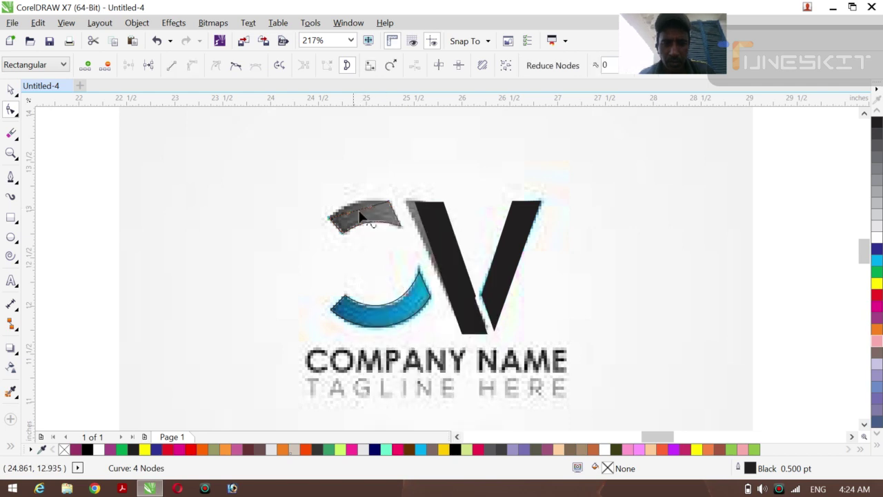
{"action": "left_click_drag", "start_coordinate": [370, 212], "coordinate": [344, 206]}
Use Smart Fill to create black, outline-free fills in both C arcs and the V.
{"action": "left_click", "coordinate": [11, 89]}
{"action": "key", "text": "z"}
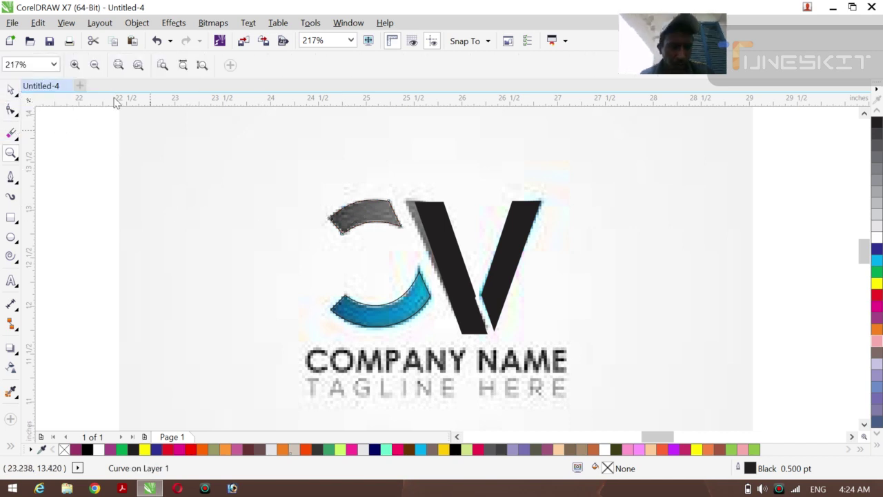
{"action": "left_click", "coordinate": [95, 64]}
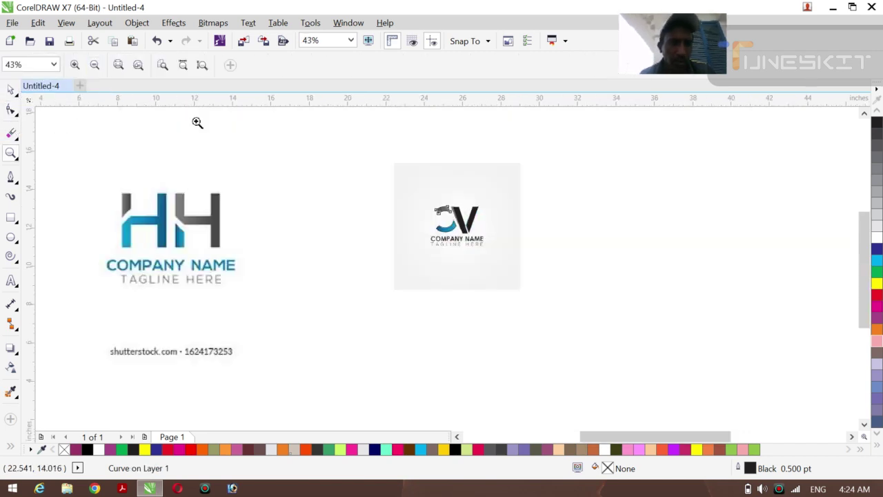
{"action": "left_click", "coordinate": [10, 90]}
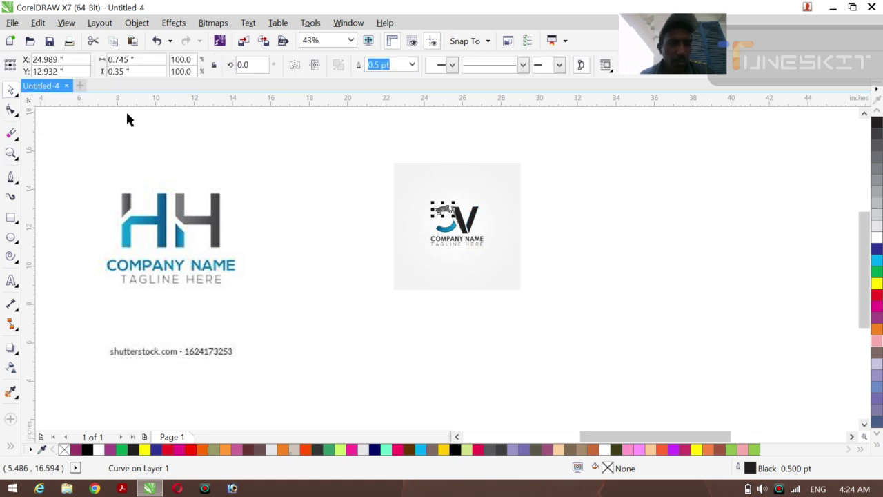
{"action": "left_click", "coordinate": [259, 188]}
{"action": "left_click", "coordinate": [11, 448]}
{"action": "left_click", "coordinate": [32, 443]}
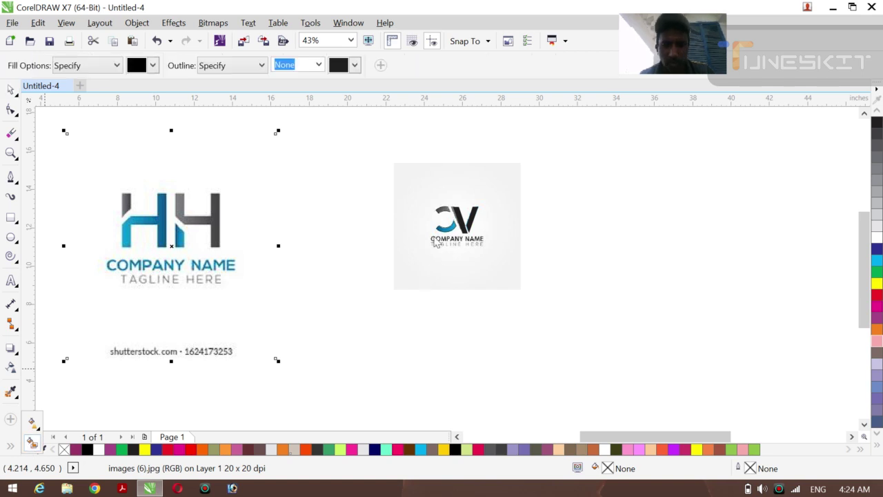
{"action": "left_click", "coordinate": [444, 211]}
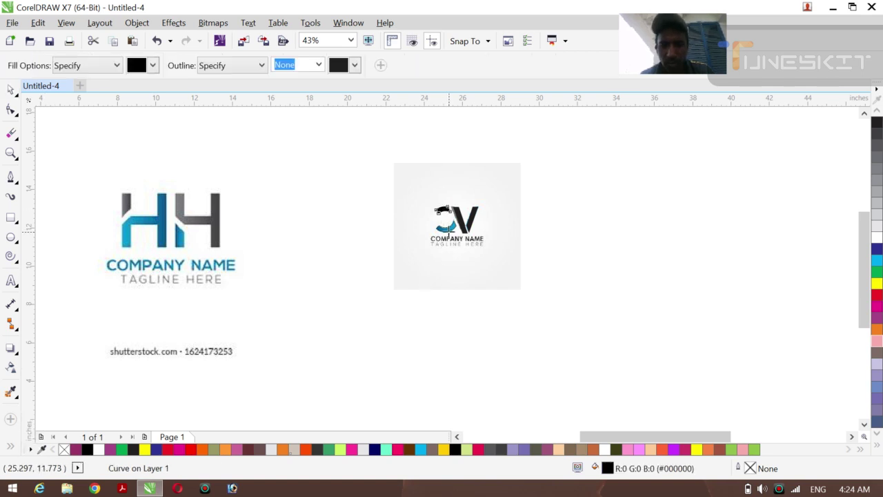
{"action": "left_click", "coordinate": [448, 233]}
{"action": "key", "text": "ctrl+z"}
{"action": "left_click", "coordinate": [446, 229]}
{"action": "left_click", "coordinate": [462, 224]}
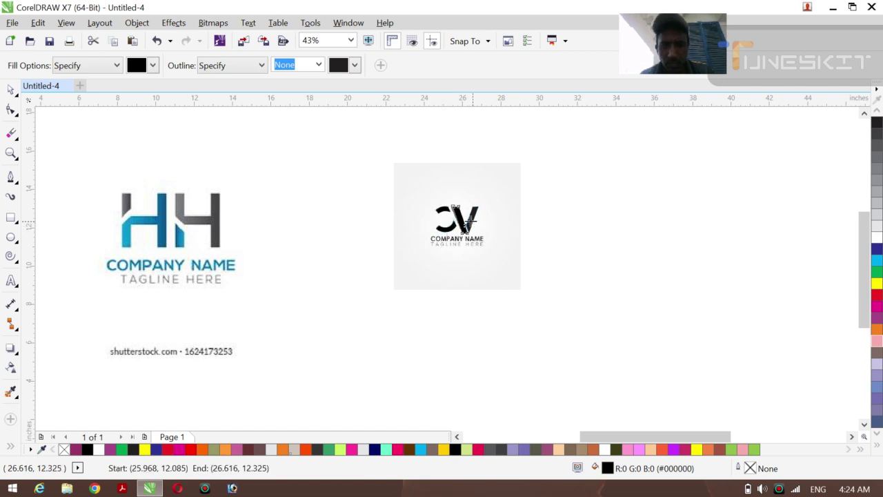
Move the reference image away from the traced letters and enlarge the CV shapes to about 8.8 by 5.6 inches.
{"action": "left_click", "coordinate": [11, 90]}
{"action": "left_click_drag", "start_coordinate": [470, 249], "coordinate": [662, 230]}
{"action": "left_click_drag", "start_coordinate": [408, 191], "coordinate": [542, 300]}
{"action": "left_click_drag", "start_coordinate": [447, 228], "coordinate": [394, 220]}
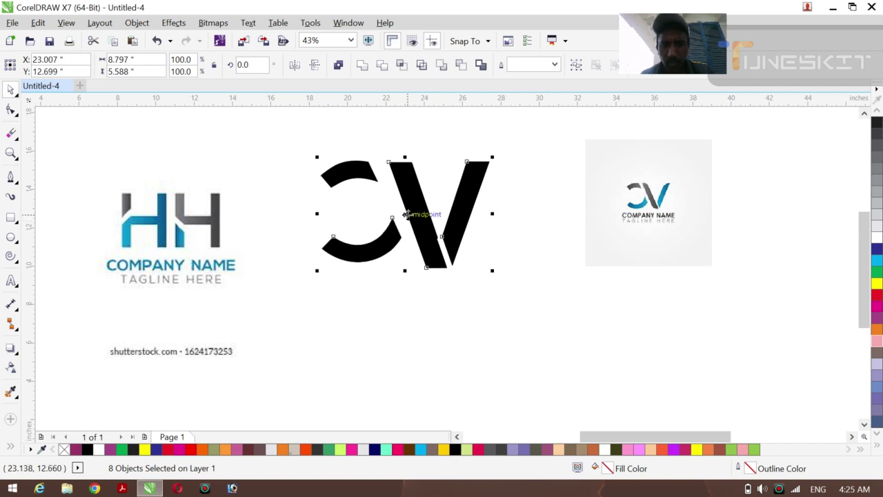
Fill all the CV shapes with red and shift them up and closer to the reference image.
{"action": "left_click", "coordinate": [877, 295]}
{"action": "left_click", "coordinate": [488, 294]}
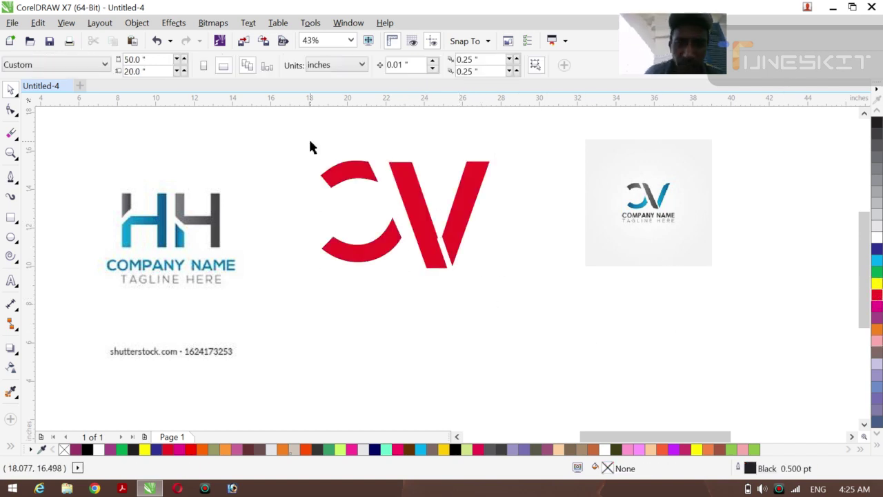
{"action": "left_click_drag", "start_coordinate": [297, 122], "coordinate": [501, 294]}
{"action": "left_click_drag", "start_coordinate": [440, 198], "coordinate": [479, 180]}
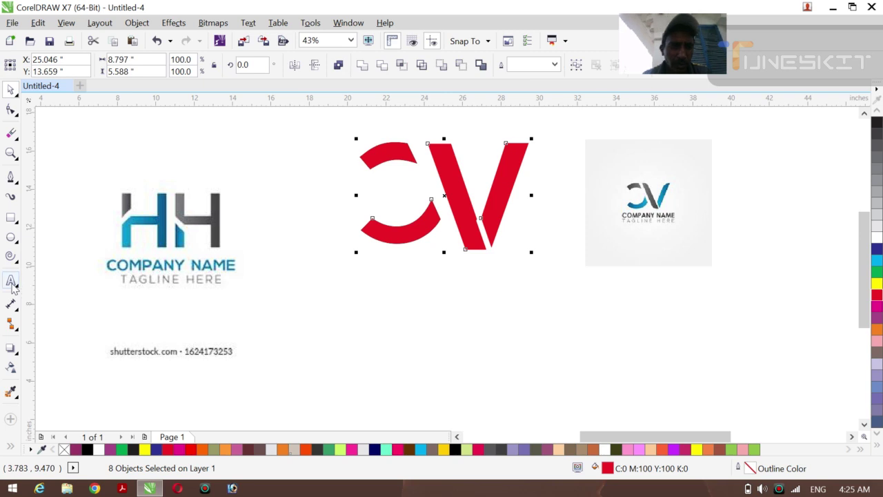
Add the text "COMPNY LOGO" below the red CV letters.
{"action": "left_click", "coordinate": [11, 282]}
{"action": "left_click", "coordinate": [374, 276]}
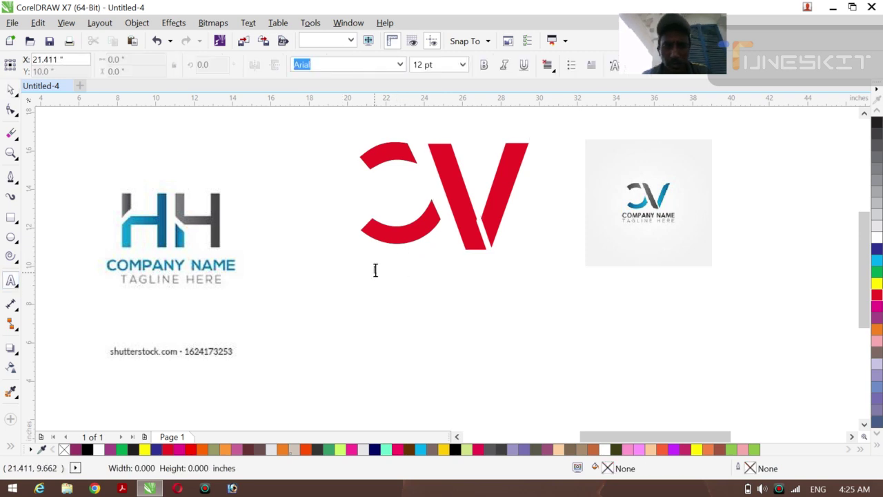
{"action": "type", "text": "co"}
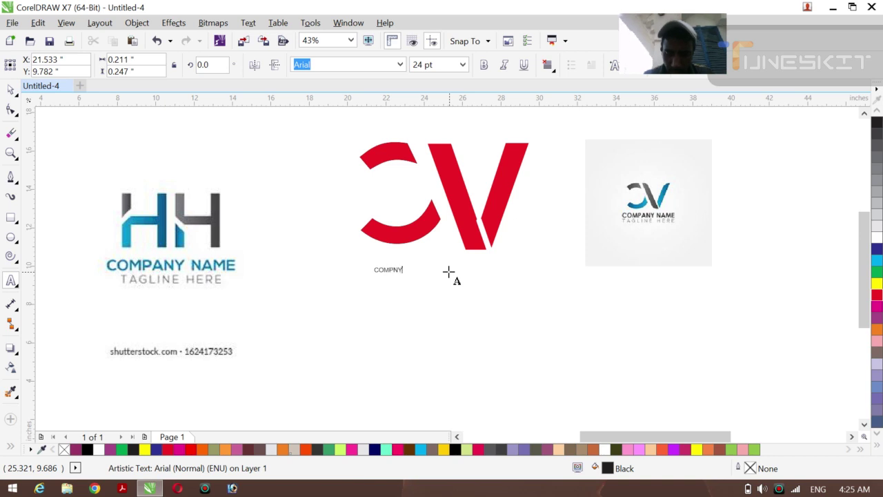
{"action": "left_click", "coordinate": [10, 90]}
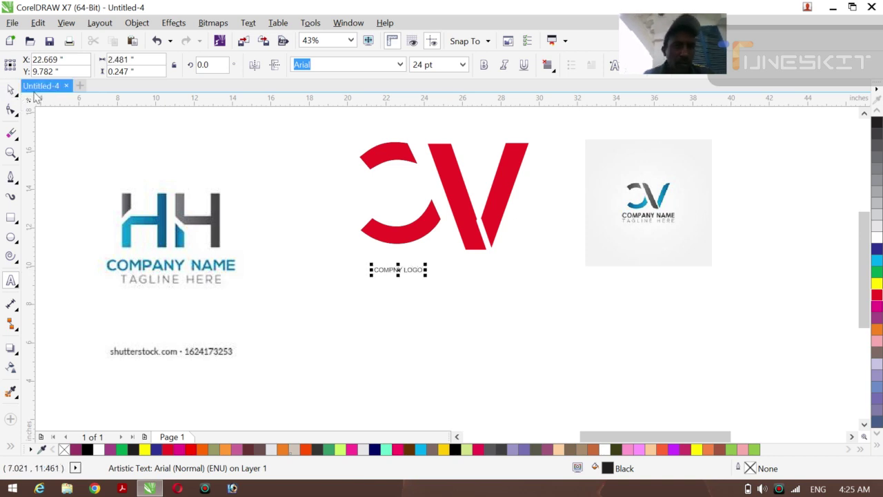
{"action": "left_click", "coordinate": [16, 96]}
{"action": "left_click", "coordinate": [47, 89]}
Make the "COMPNY LOGO" text bold, enlarge it to about 8.1 by 0.8 inches and position it beneath the CV letters.
{"action": "left_click", "coordinate": [479, 64]}
{"action": "left_click_drag", "start_coordinate": [426, 275], "coordinate": [481, 292]}
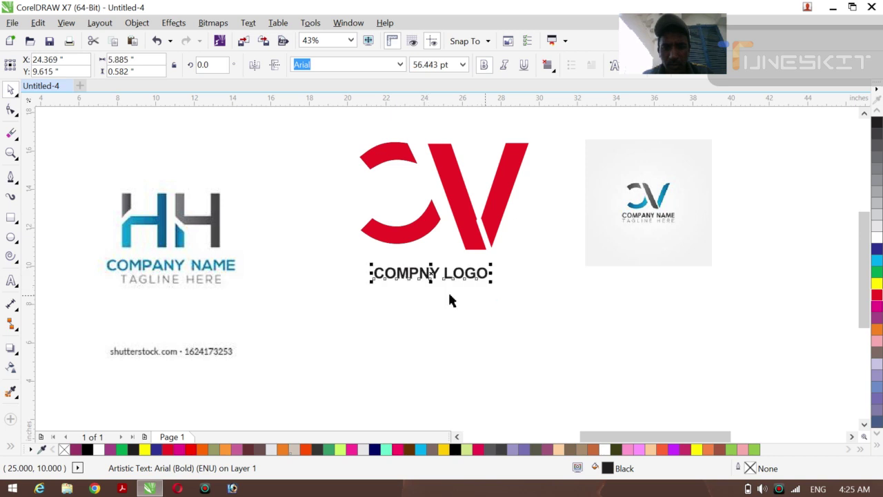
{"action": "left_click_drag", "start_coordinate": [429, 271], "coordinate": [431, 274]}
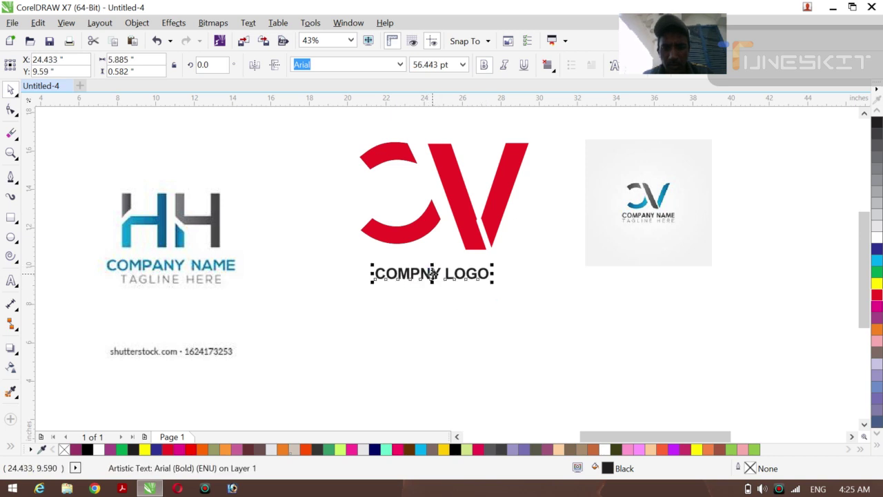
{"action": "left_click_drag", "start_coordinate": [493, 283], "coordinate": [499, 292]}
{"action": "left_click_drag", "start_coordinate": [366, 273], "coordinate": [345, 273]}
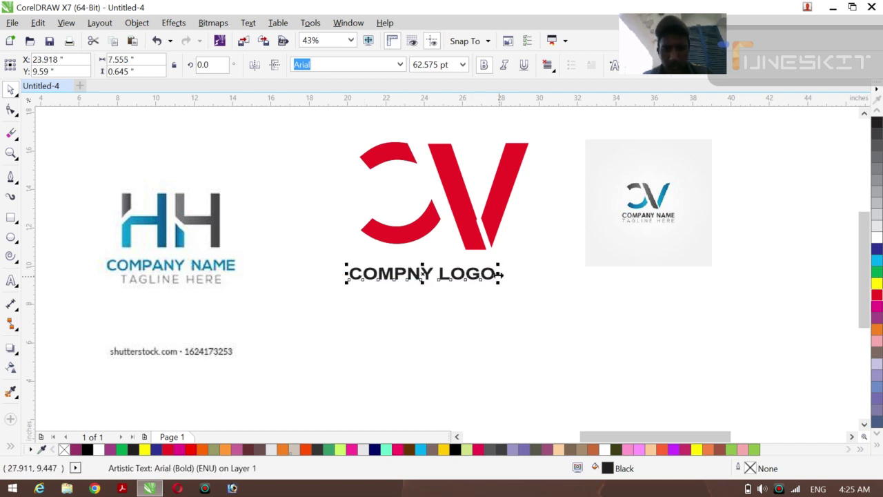
{"action": "left_click_drag", "start_coordinate": [498, 274], "coordinate": [511, 274]}
{"action": "mouse_move", "coordinate": [427, 281]}
{"action": "left_mouse_down"}
{"action": "mouse_move", "coordinate": [431, 298]}
{"action": "mouse_move", "coordinate": [432, 277]}
{"action": "mouse_move", "coordinate": [432, 286]}
{"action": "left_mouse_up"}
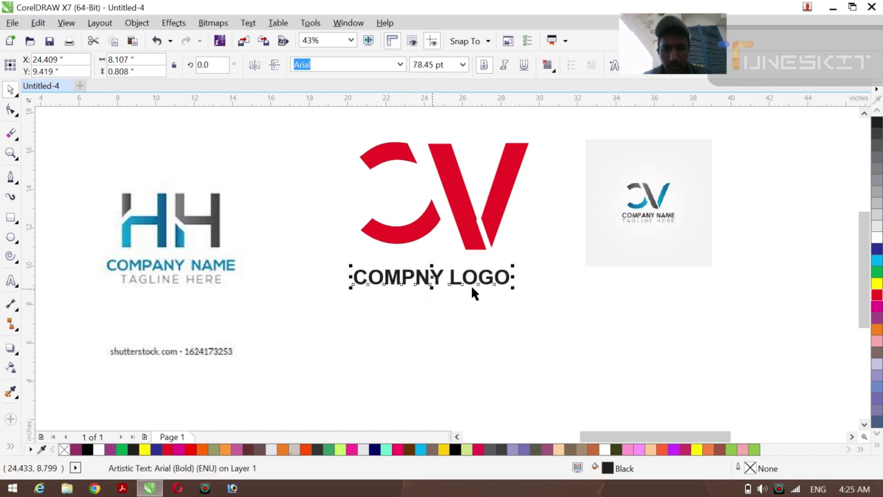
Move the "COMPNY LOGO" text slightly up, closer to the red CV letters.
{"action": "left_click", "coordinate": [513, 297]}
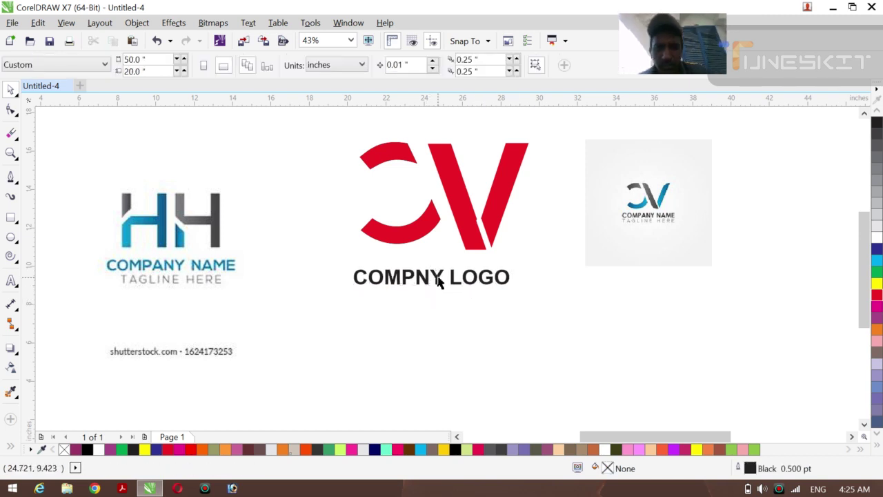
{"action": "left_click", "coordinate": [437, 281]}
{"action": "left_click_drag", "start_coordinate": [432, 279], "coordinate": [433, 274]}
Group the nine CV letter and text objects and center the group on the page.
{"action": "left_click_drag", "start_coordinate": [310, 126], "coordinate": [560, 330]}
{"action": "left_click", "coordinate": [555, 64]}
{"action": "left_click", "coordinate": [532, 78]}
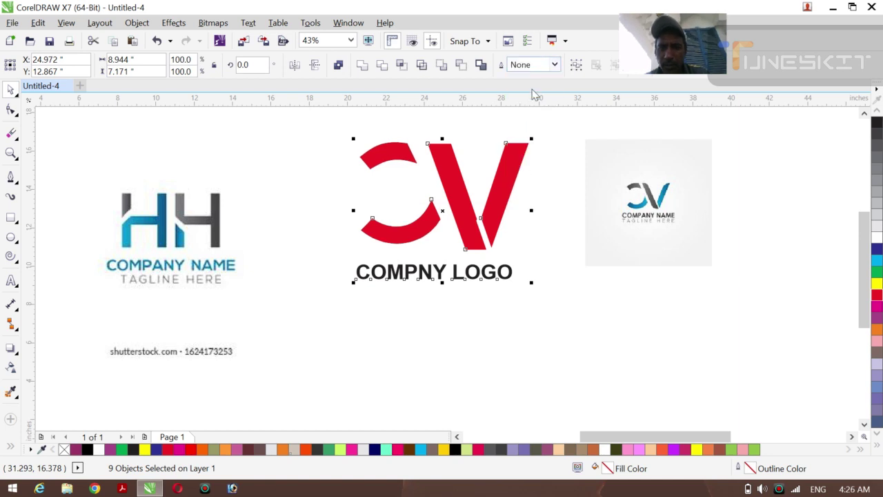
{"action": "key", "text": "ctrl+g"}
{"action": "key", "text": "p"}
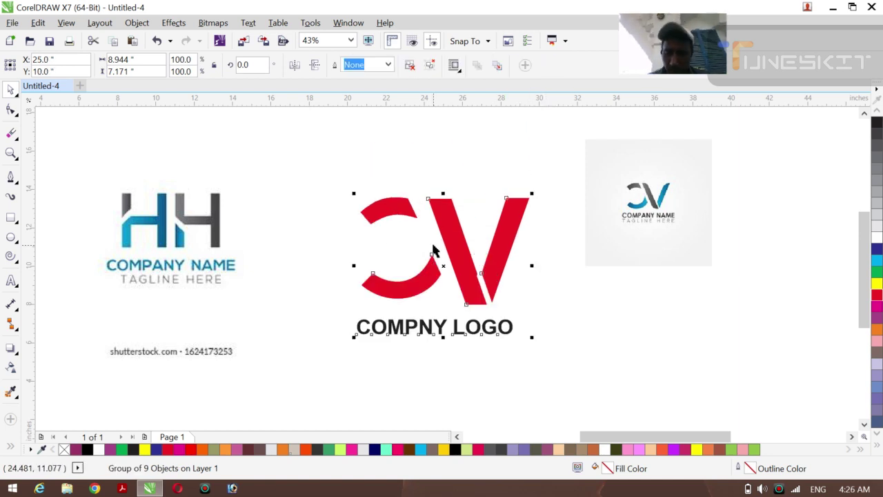
Move the HH reference image slightly up and toward the CV logo.
{"action": "left_click", "coordinate": [183, 253]}
{"action": "left_click_drag", "start_coordinate": [183, 253], "coordinate": [204, 241]}
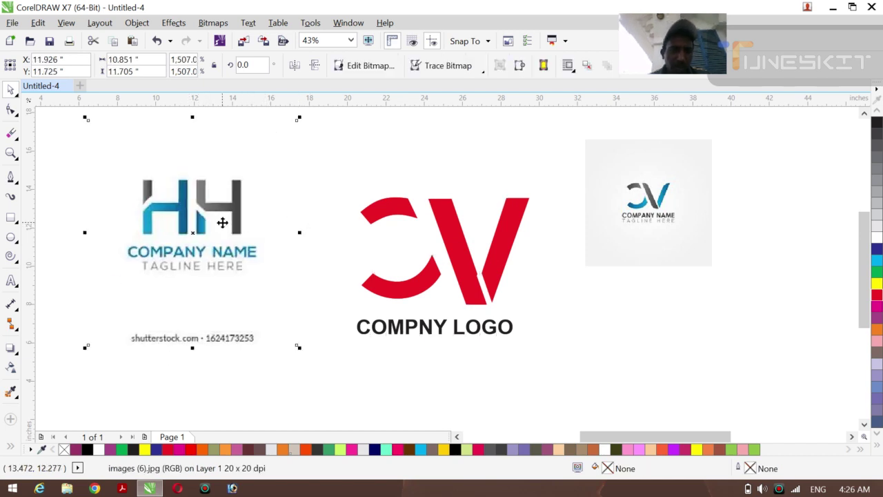
{"action": "left_click", "coordinate": [226, 280]}
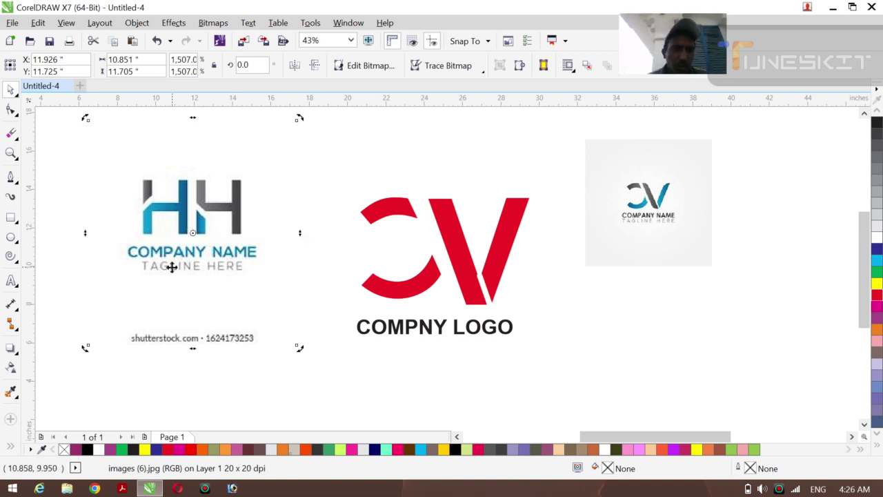
Add the text "HH" below the tagline of the HH reference image.
{"action": "left_click", "coordinate": [11, 281]}
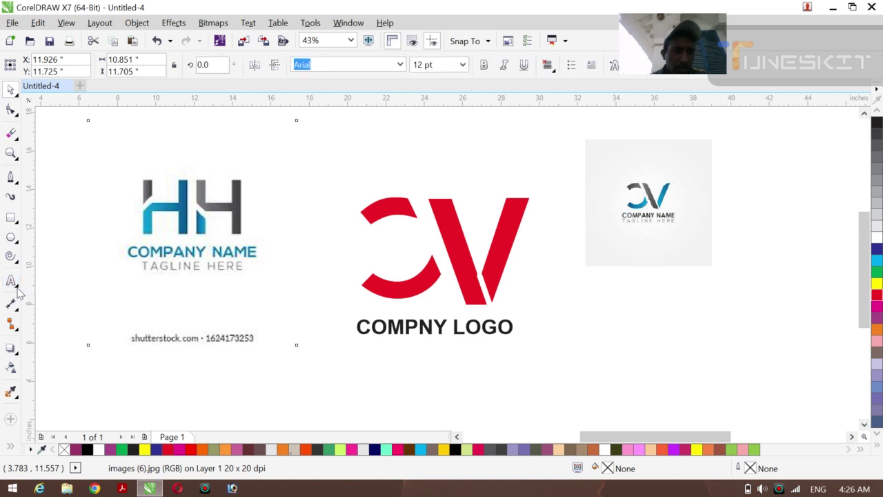
{"action": "left_click", "coordinate": [164, 307]}
{"action": "type", "text": "H"}
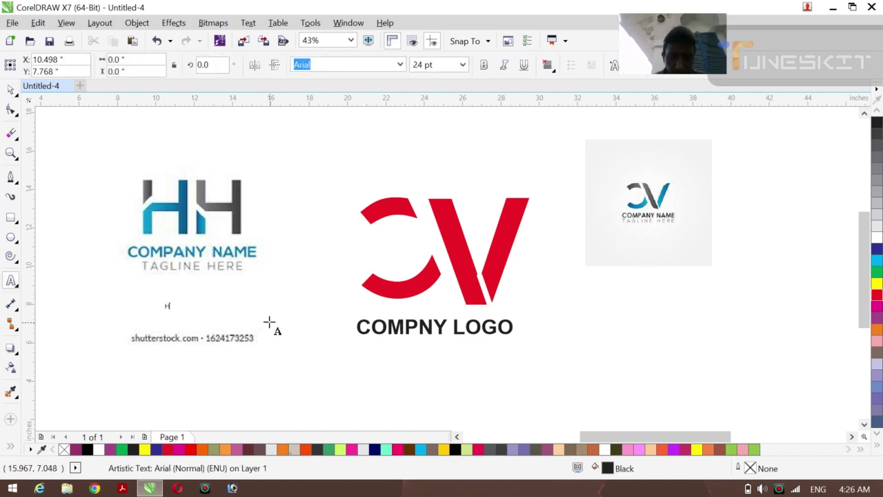
{"action": "type", "text": "H"}
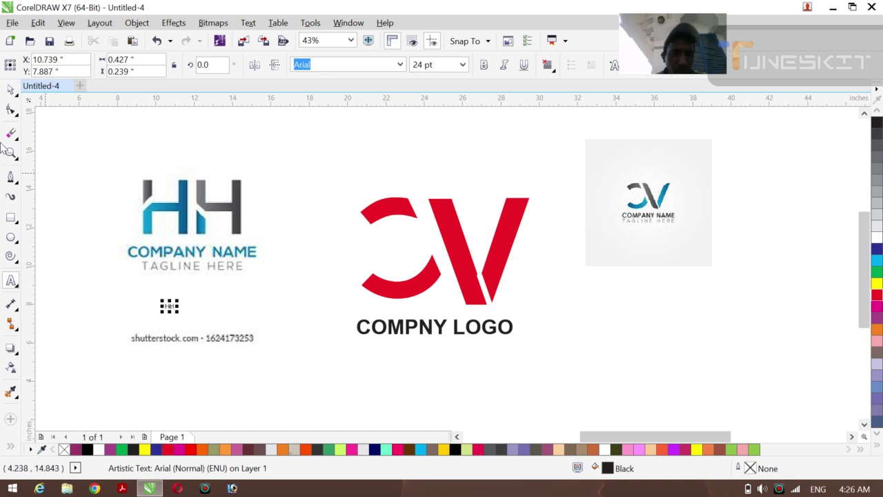
Place the "HH" text over the reference letters, make it bold and size it to about 4.9 by 2.7 inches.
{"action": "left_click", "coordinate": [17, 100]}
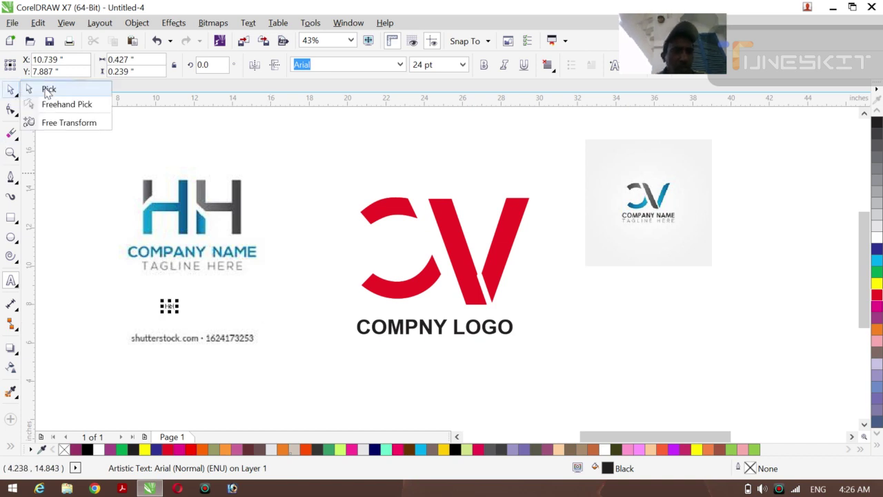
{"action": "left_click", "coordinate": [43, 87]}
{"action": "left_click", "coordinate": [175, 312]}
{"action": "left_click", "coordinate": [172, 309]}
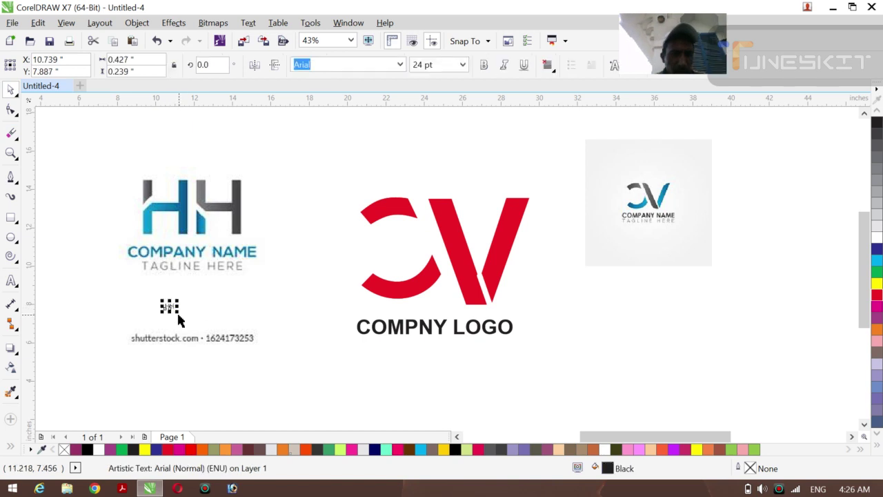
{"action": "left_click_drag", "start_coordinate": [173, 311], "coordinate": [270, 372]}
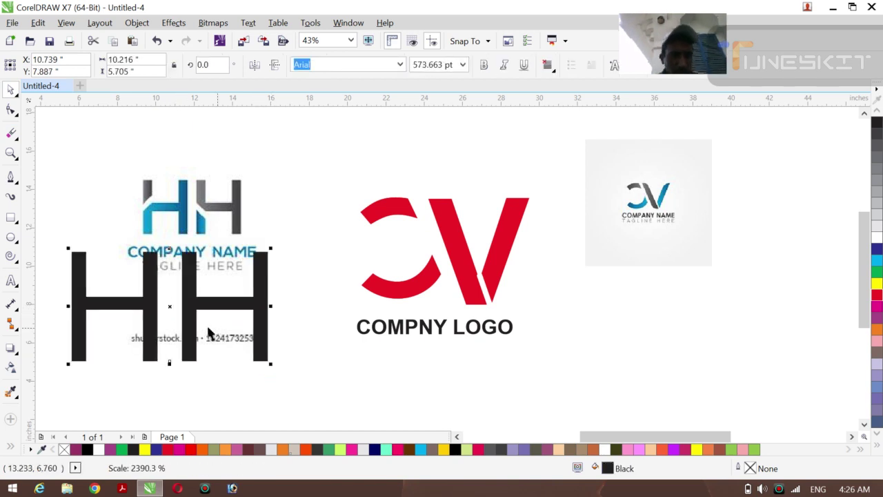
{"action": "left_click_drag", "start_coordinate": [173, 308], "coordinate": [184, 287]}
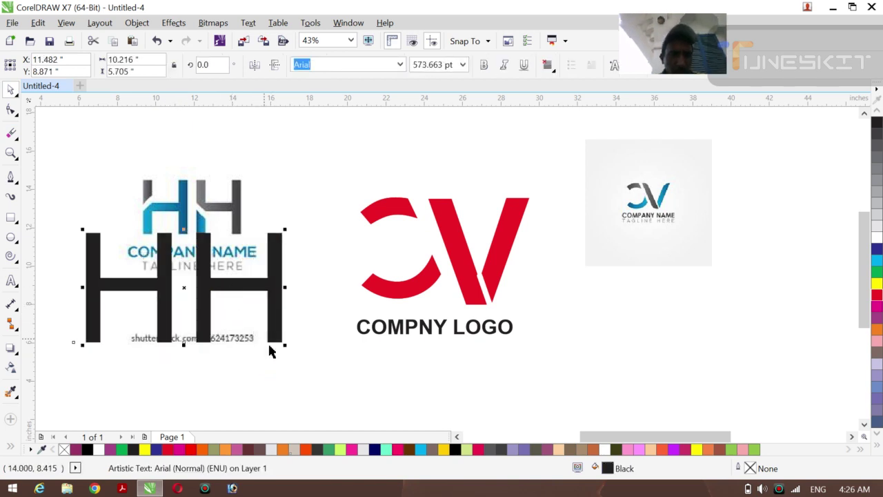
{"action": "left_click_drag", "start_coordinate": [286, 347], "coordinate": [222, 314]}
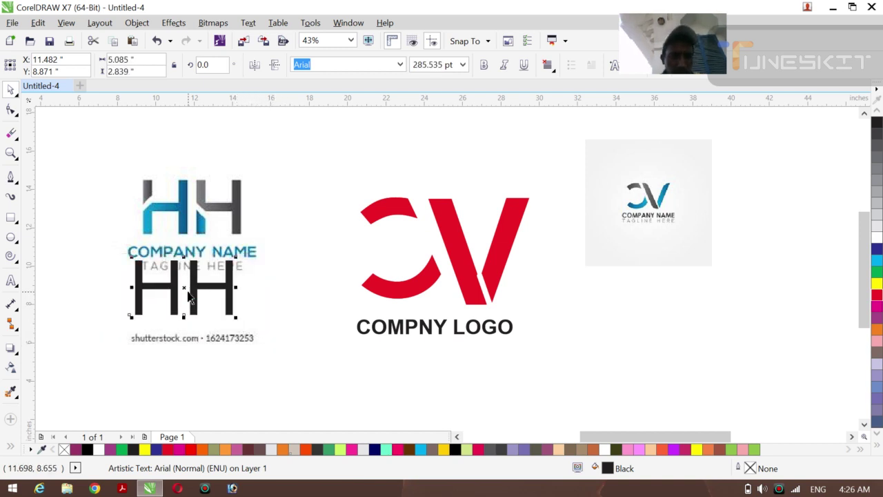
{"action": "left_click_drag", "start_coordinate": [187, 288], "coordinate": [192, 206]}
{"action": "left_click", "coordinate": [484, 65]}
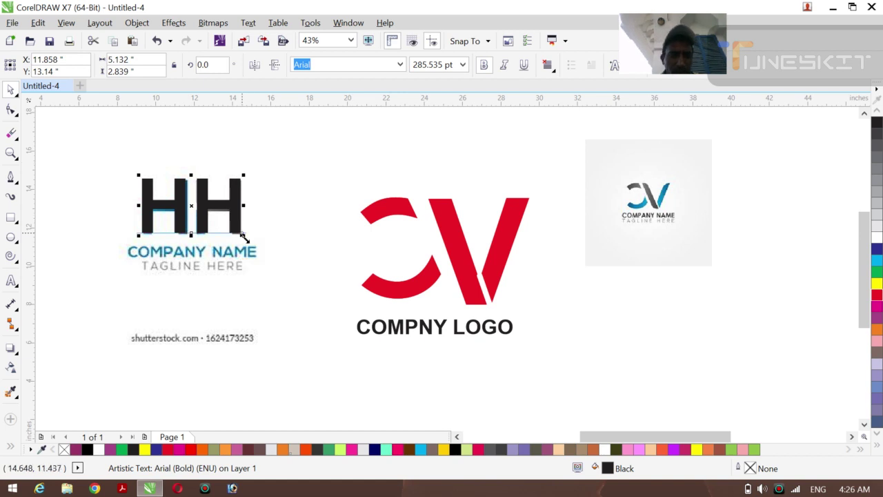
{"action": "left_click_drag", "start_coordinate": [242, 236], "coordinate": [241, 238]}
Separate the HH text from its reference image, placing the text just to the right of the image.
{"action": "left_click_drag", "start_coordinate": [210, 228], "coordinate": [255, 337]}
{"action": "left_click_drag", "start_coordinate": [198, 246], "coordinate": [149, 225]}
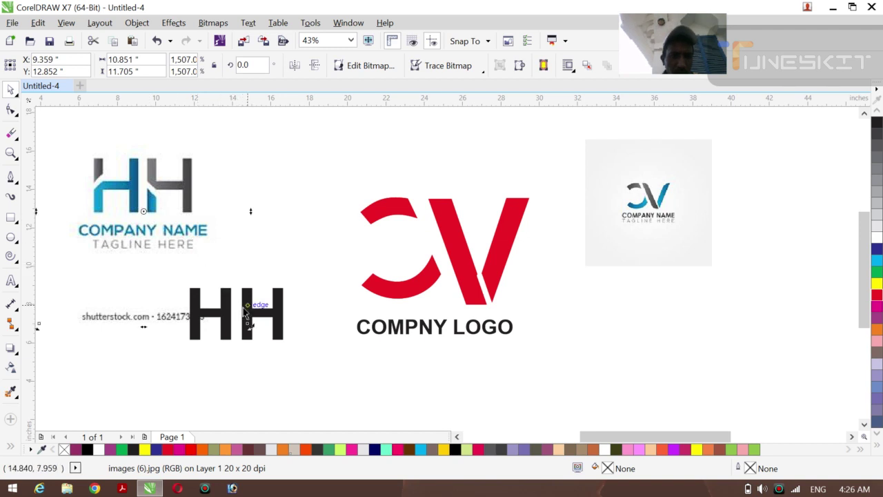
{"action": "left_click", "coordinate": [236, 314]}
{"action": "left_click_drag", "start_coordinate": [236, 314], "coordinate": [276, 201]}
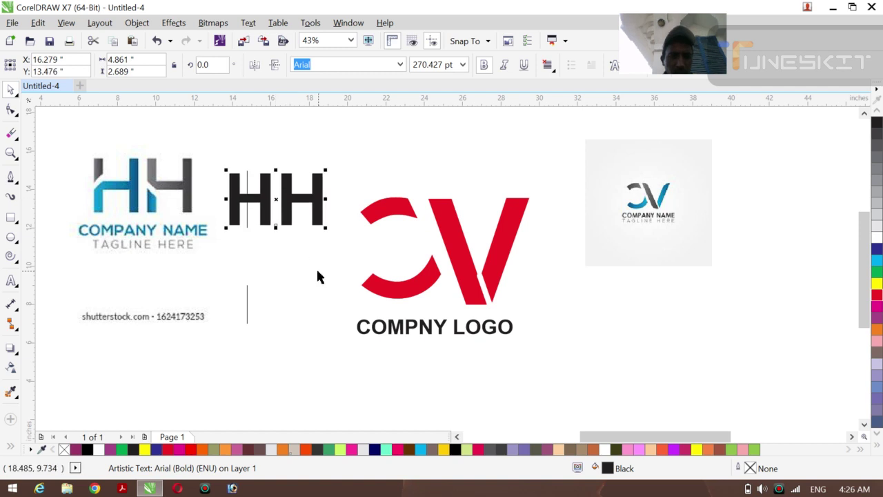
{"action": "left_click", "coordinate": [327, 311]}
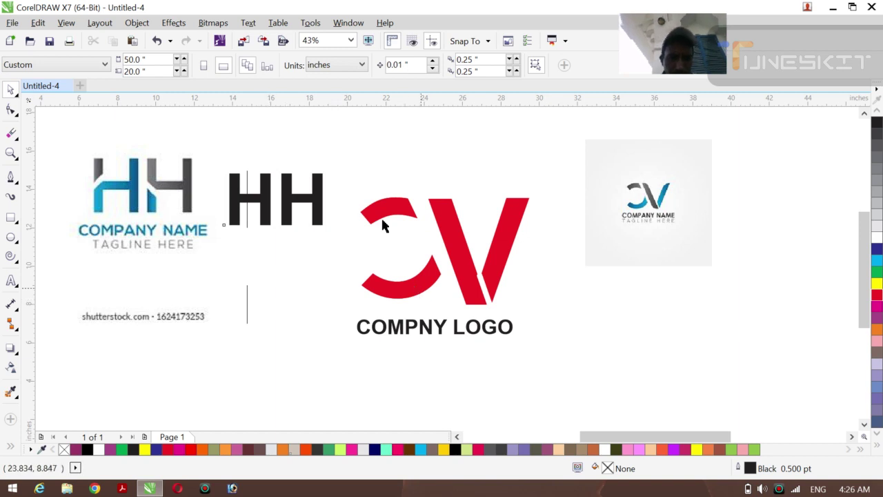
Delete the CV reference image and move the grouped CV logo right into the space it occupied.
{"action": "left_click", "coordinate": [634, 238]}
{"action": "key", "text": "Delete"}
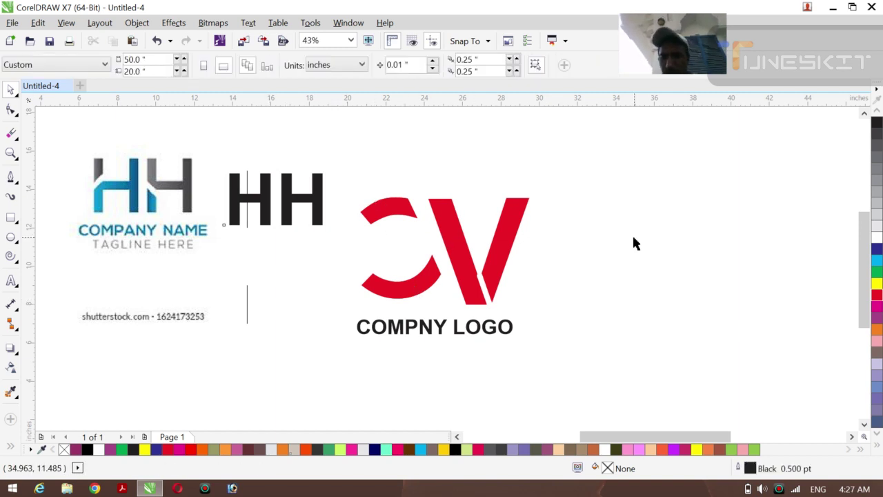
{"action": "left_click", "coordinate": [461, 264]}
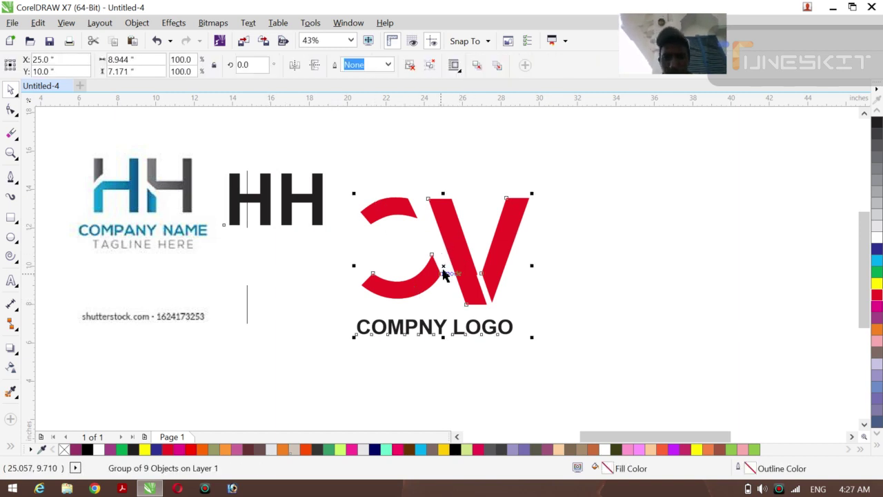
{"action": "left_click_drag", "start_coordinate": [445, 253], "coordinate": [676, 275]}
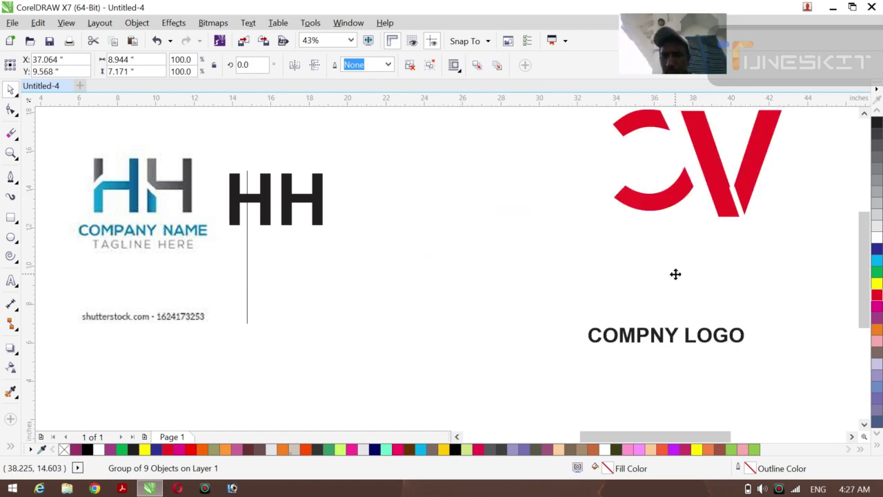
Move the HH text into the open space between the vertical line and the CV logo.
{"action": "left_click", "coordinate": [314, 216]}
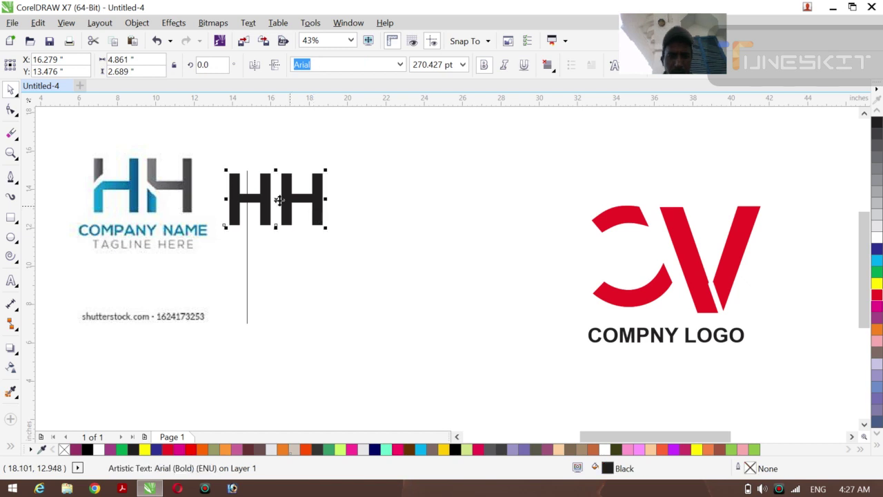
{"action": "left_click_drag", "start_coordinate": [281, 198], "coordinate": [351, 230]}
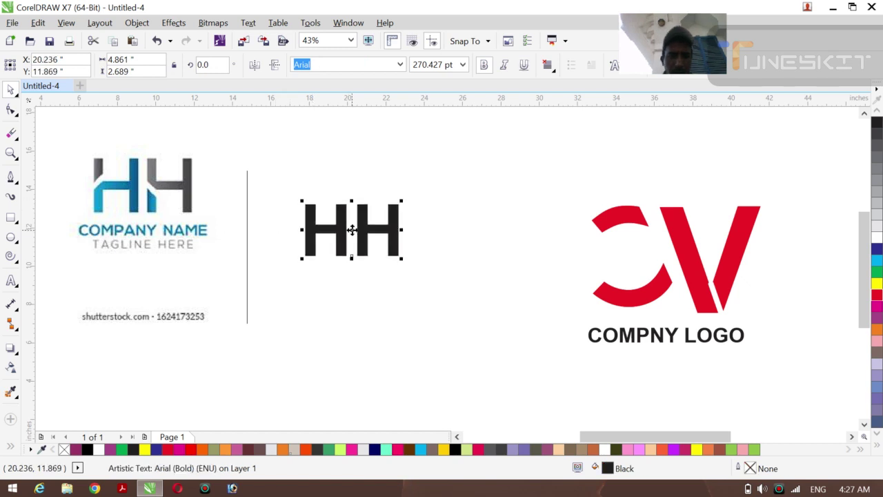
{"action": "left_click", "coordinate": [431, 237]}
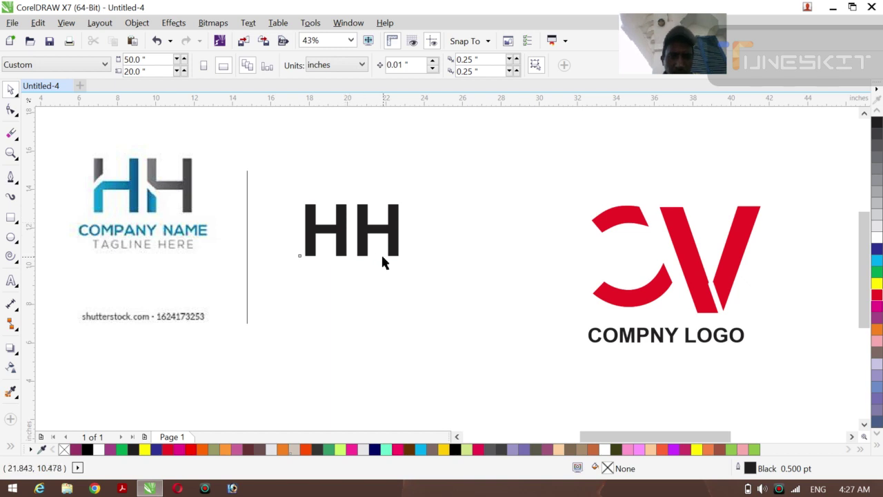
Set the Eraser tool's nib size to 0.211 inches.
{"action": "left_click", "coordinate": [11, 133]}
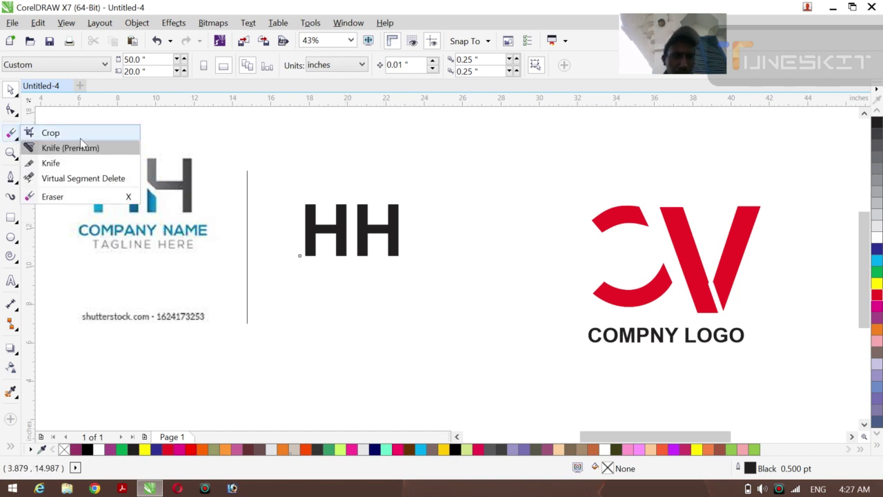
{"action": "left_click", "coordinate": [53, 197]}
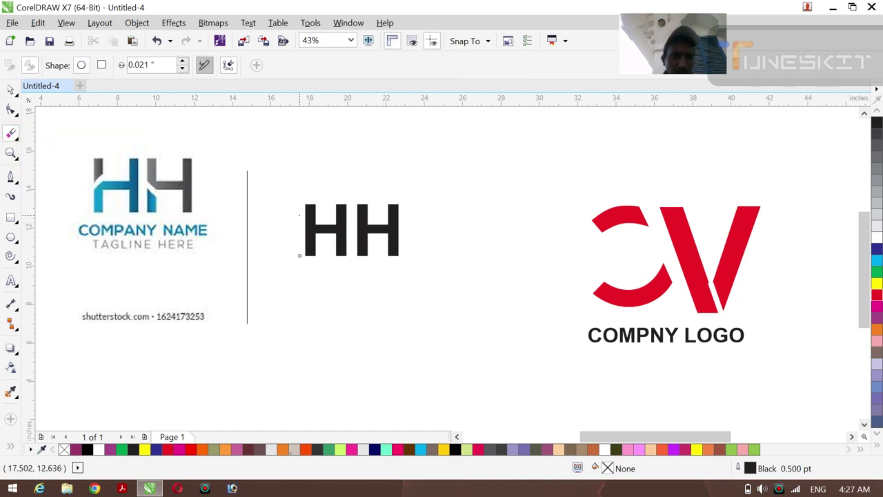
{"action": "left_click", "coordinate": [182, 62]}
{"action": "left_click", "coordinate": [182, 62]}
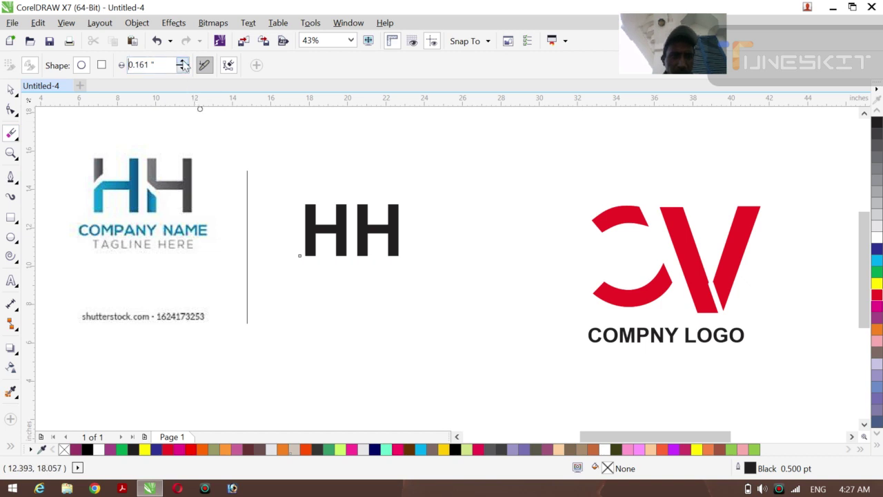
{"action": "left_click", "coordinate": [183, 63]}
{"action": "left_click", "coordinate": [183, 63]}
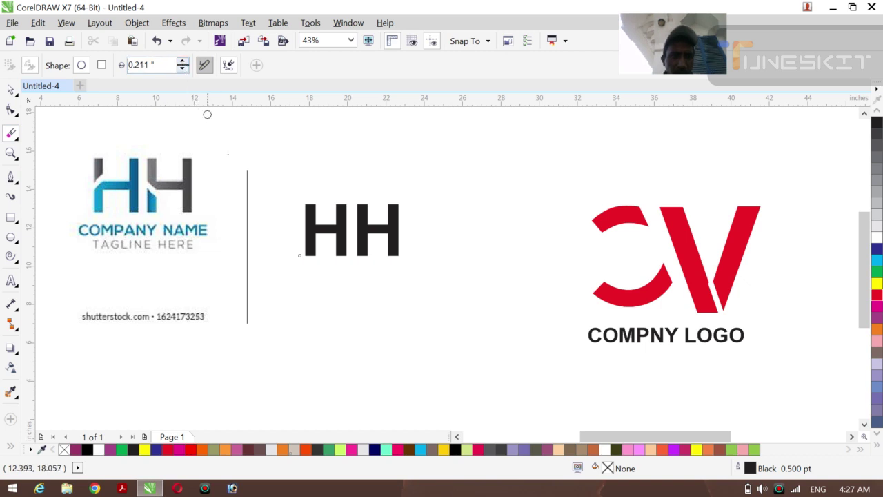
Try to erase part of the first H in the HH text.
{"action": "left_click", "coordinate": [320, 219]}
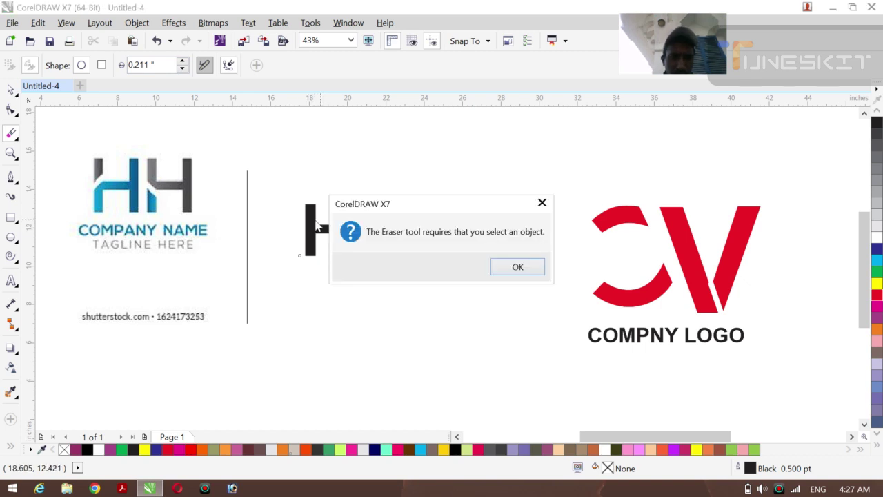
{"action": "left_click", "coordinate": [543, 202]}
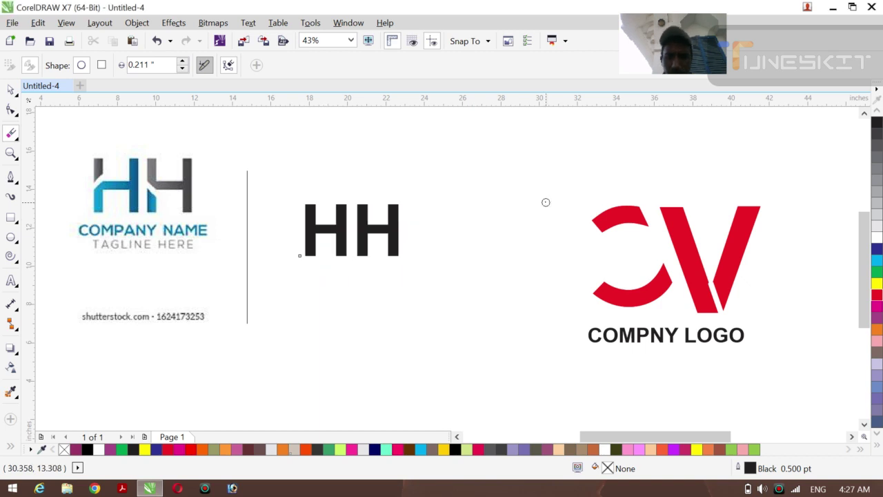
{"action": "left_click", "coordinate": [311, 228]}
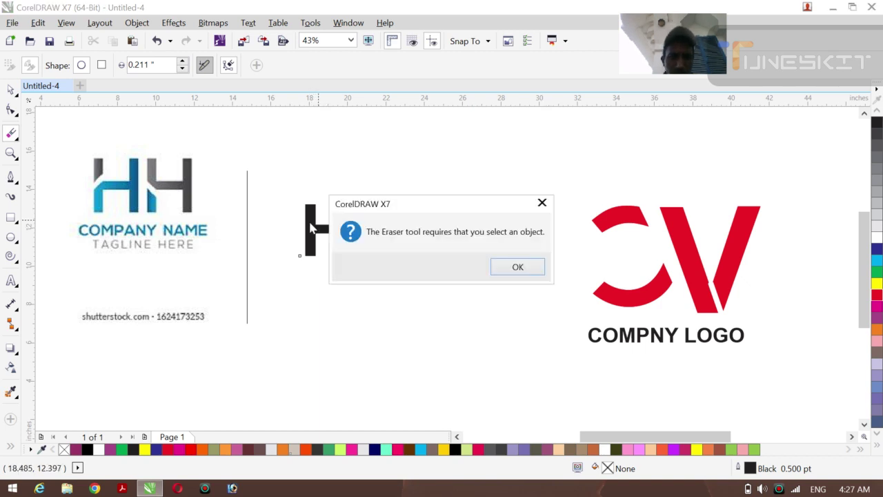
{"action": "left_click", "coordinate": [542, 202]}
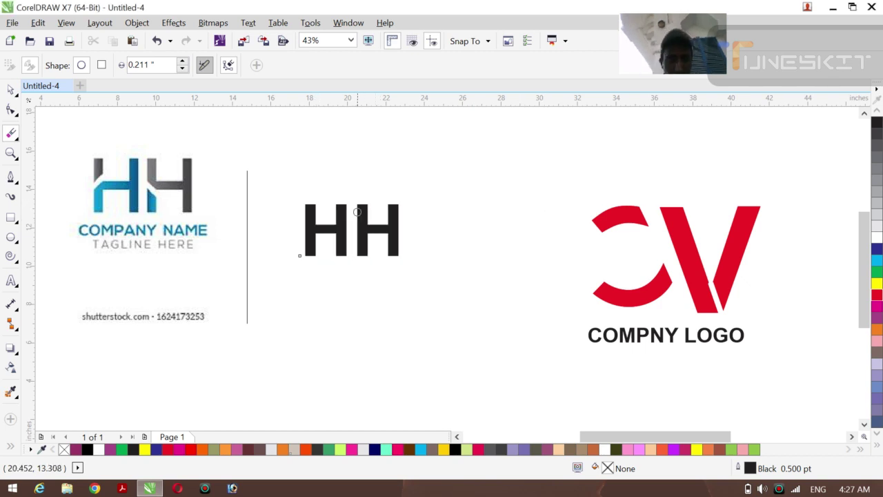
Break the HH artistic text apart into separate letters and select the first H.
{"action": "left_click", "coordinate": [19, 100]}
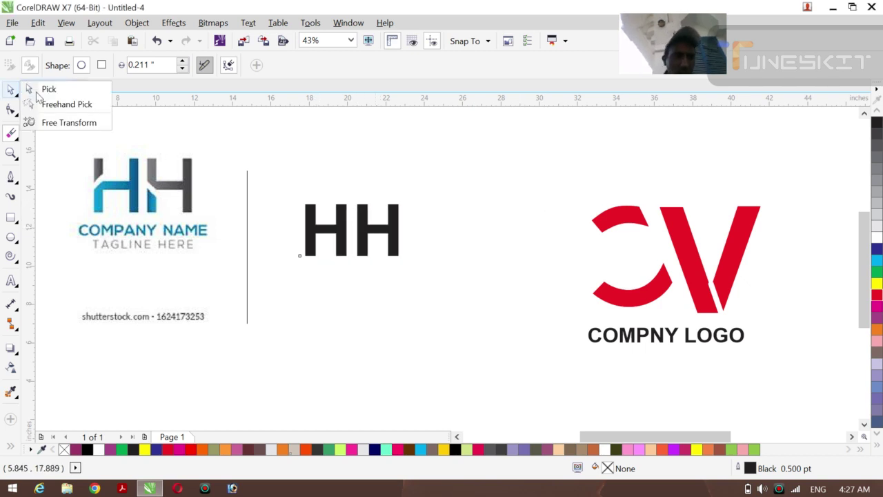
{"action": "left_click", "coordinate": [43, 86]}
{"action": "left_click", "coordinate": [342, 228]}
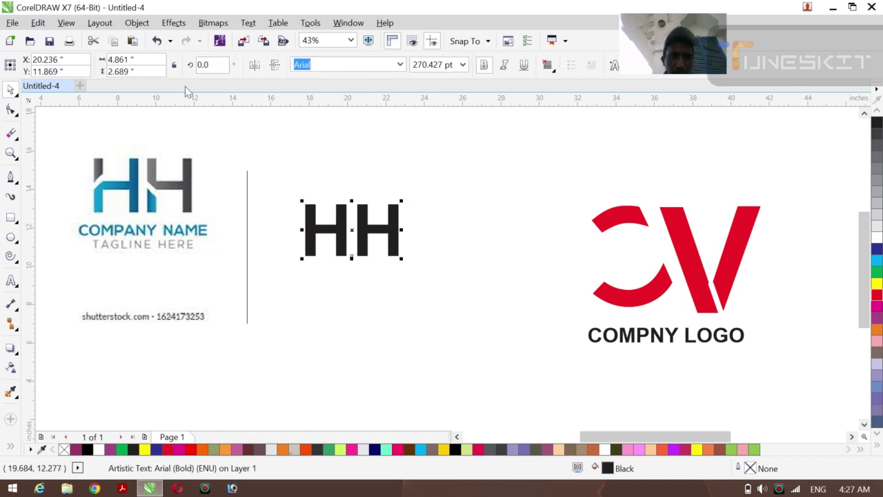
{"action": "left_click", "coordinate": [136, 24]}
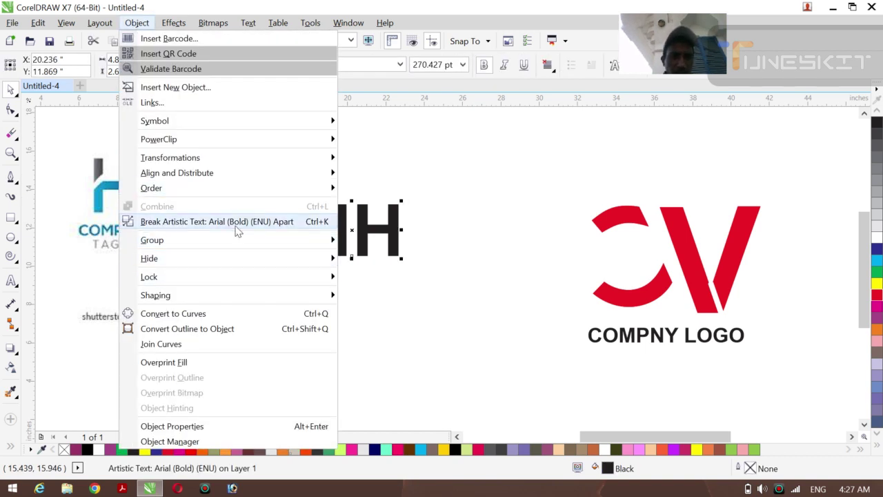
{"action": "left_click", "coordinate": [228, 219]}
{"action": "left_click", "coordinate": [366, 279]}
{"action": "left_click", "coordinate": [302, 251]}
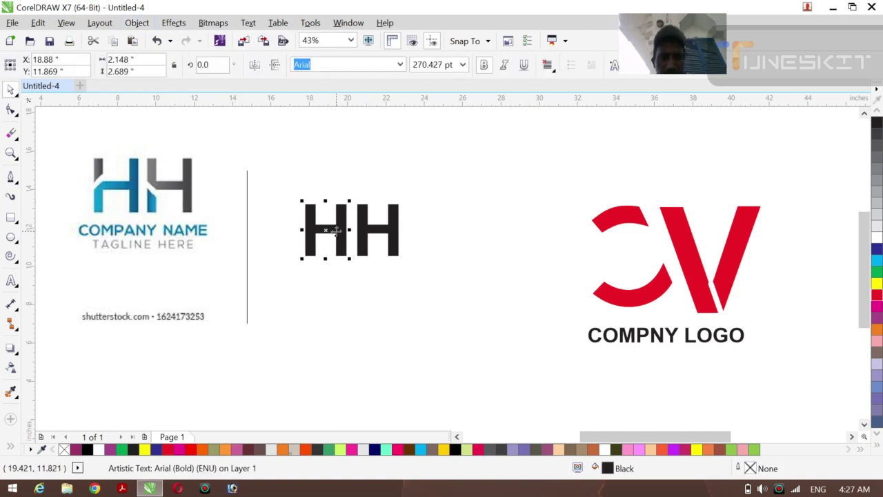
Erase a diagonal gap through the left stem of the first H, above its crossbar, with the Eraser tool.
{"action": "left_click", "coordinate": [17, 138]}
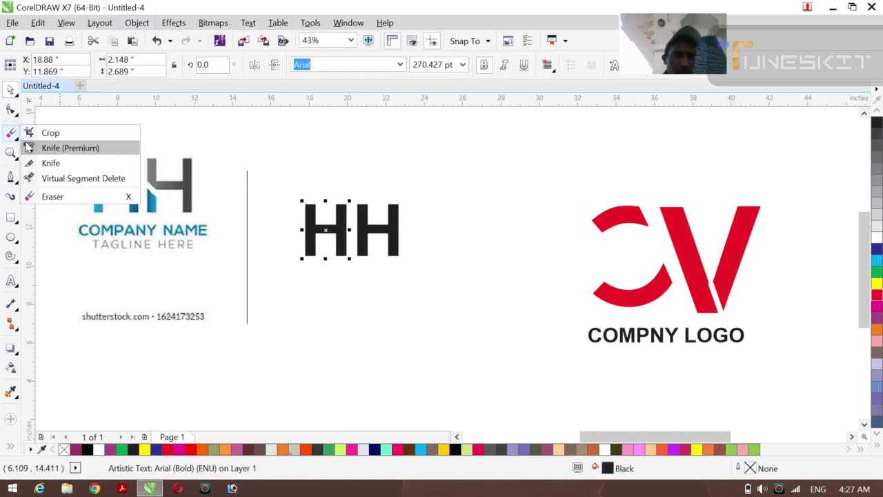
{"action": "left_click", "coordinate": [69, 198]}
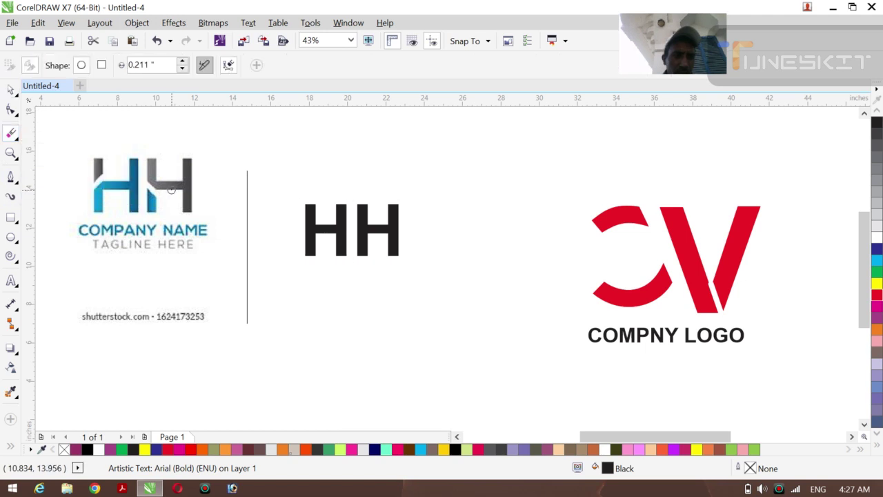
{"action": "left_click", "coordinate": [320, 217]}
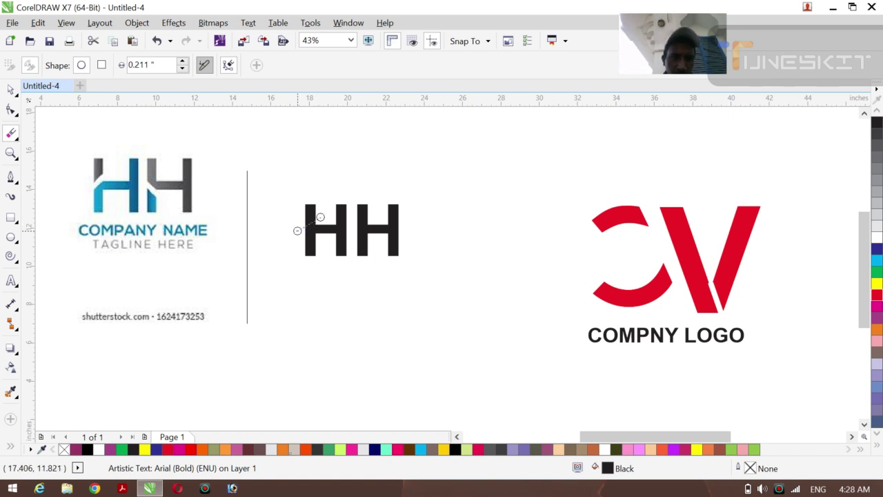
{"action": "left_click", "coordinate": [296, 230]}
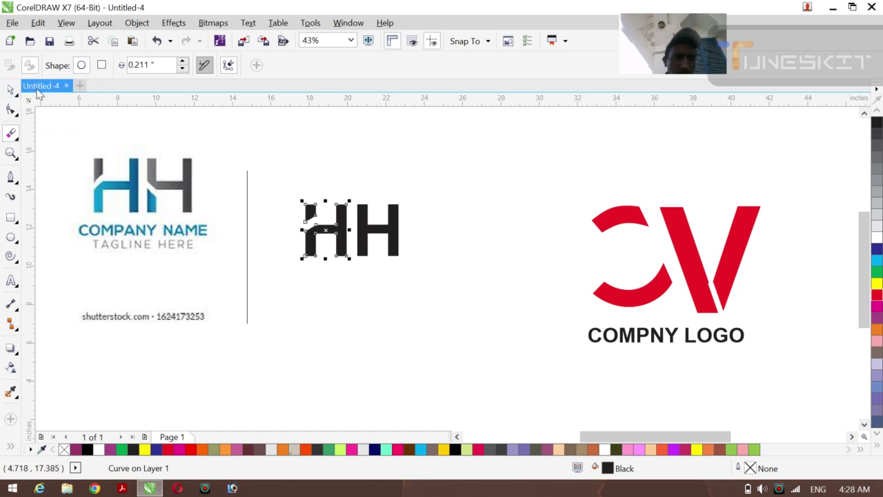
Erase a diagonal gap through the left stem of the second H, running down to the underside of its crossbar.
{"action": "left_click", "coordinate": [10, 90]}
{"action": "left_click", "coordinate": [252, 181]}
{"action": "left_click", "coordinate": [364, 231]}
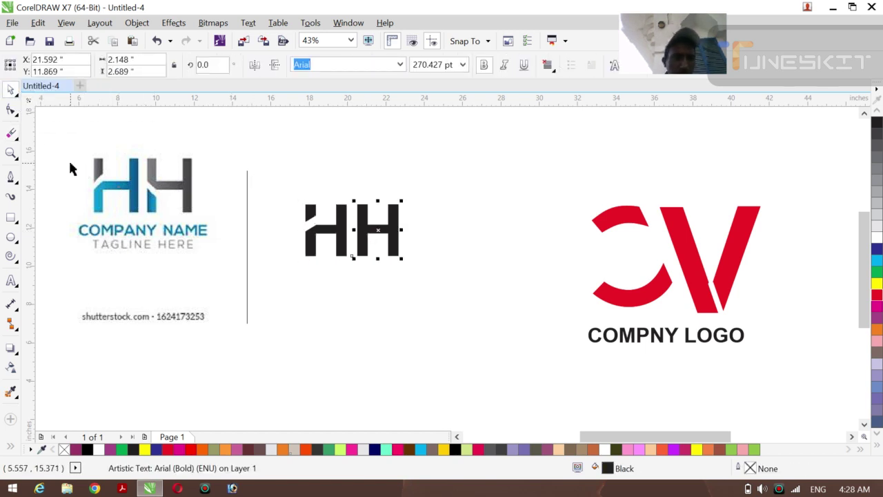
{"action": "left_click", "coordinate": [11, 134]}
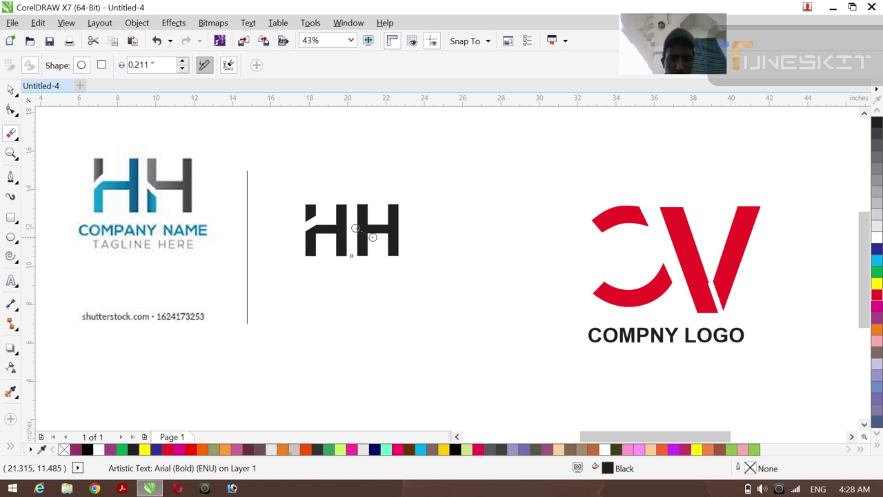
{"action": "left_click", "coordinate": [354, 228]}
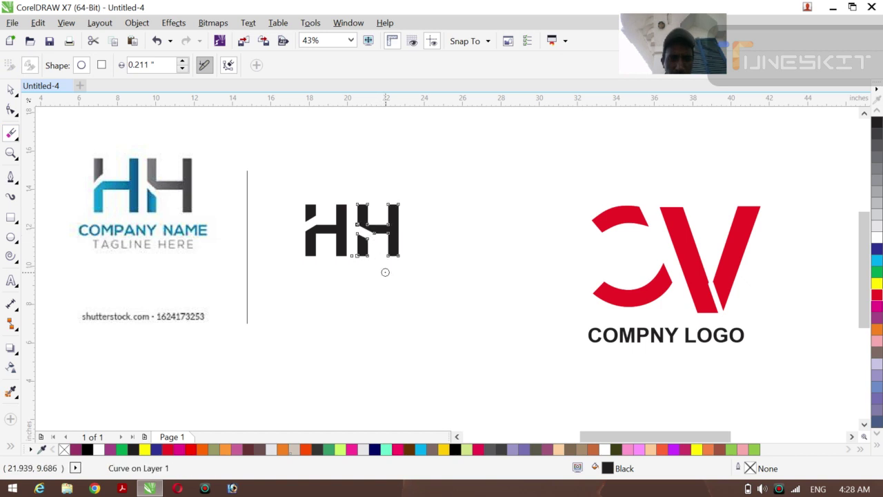
{"action": "left_click", "coordinate": [11, 90]}
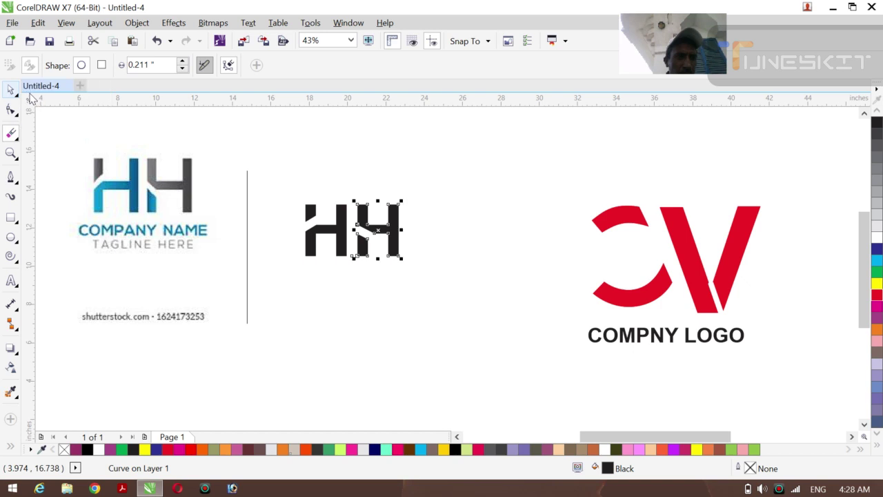
{"action": "left_click", "coordinate": [282, 154]}
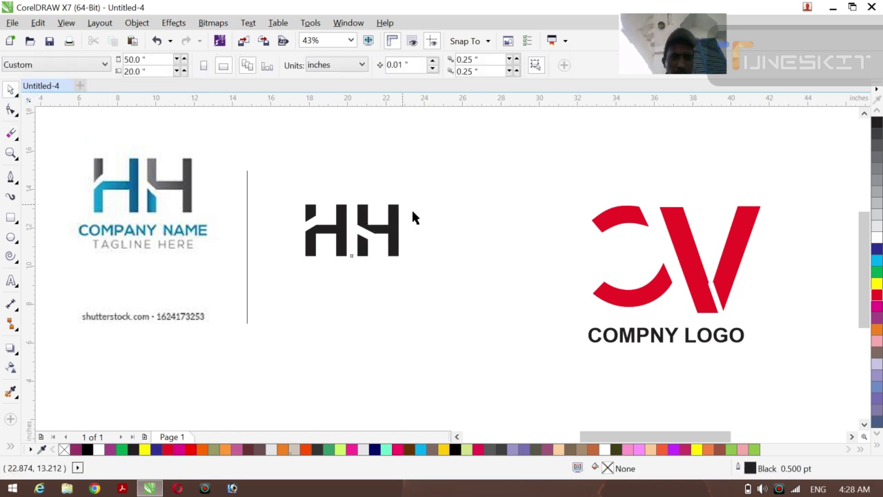
Remove the first H and put a copy of the cut second H in its place.
{"action": "left_click", "coordinate": [333, 238]}
{"action": "left_click_drag", "start_coordinate": [338, 238], "coordinate": [467, 232]}
{"action": "key", "text": "ctrl+z"}
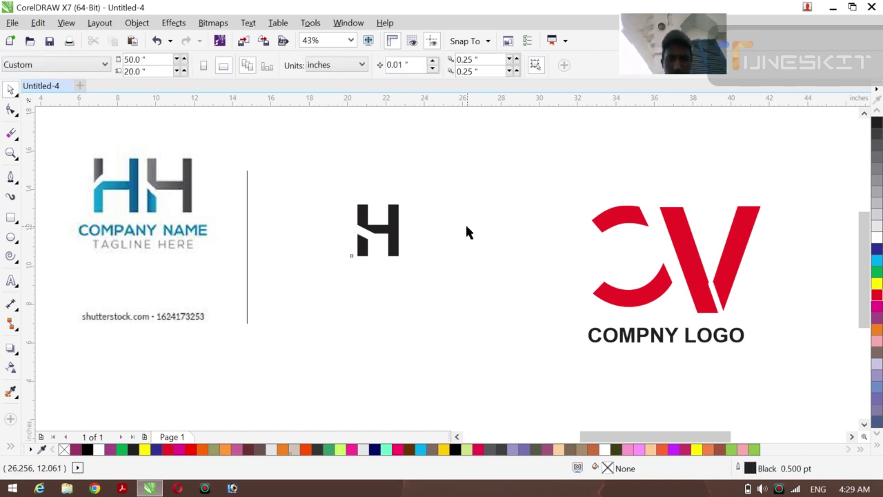
{"action": "left_click", "coordinate": [376, 235]}
{"action": "left_click_drag", "start_coordinate": [373, 233], "coordinate": [328, 230]}
{"action": "left_click", "coordinate": [482, 254]}
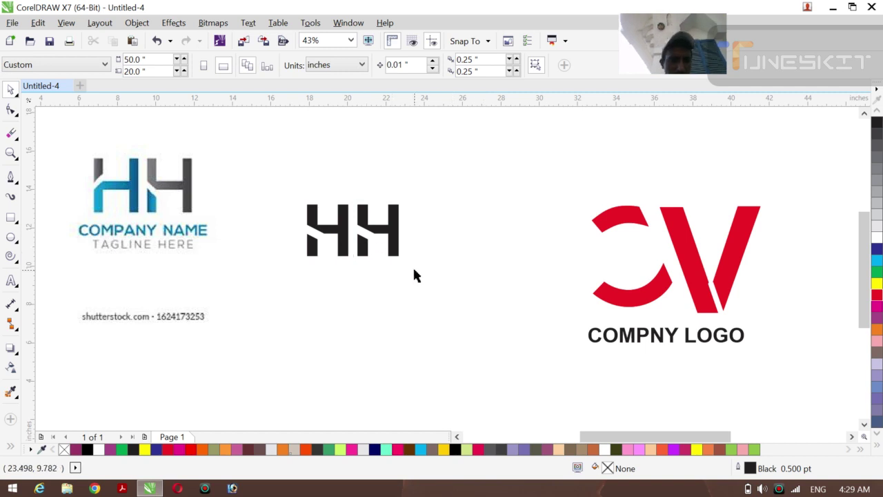
Break the first H curve apart so its lower-left piece is a separate object.
{"action": "left_click", "coordinate": [345, 248]}
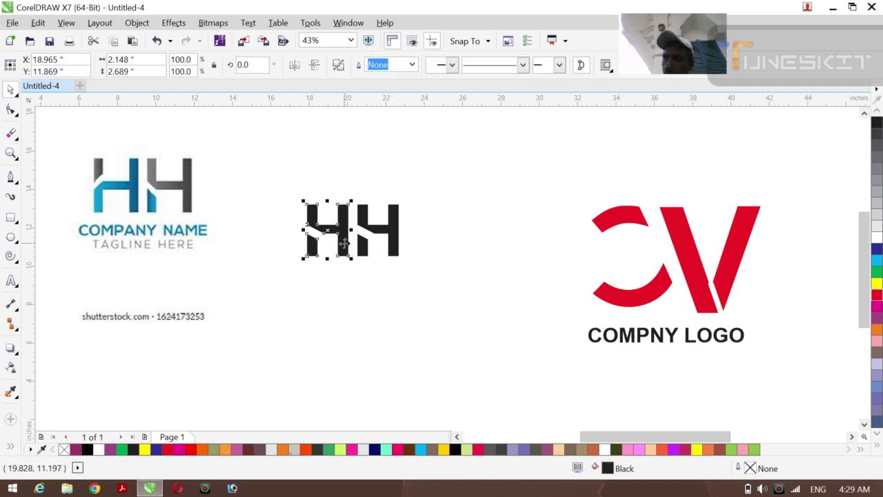
{"action": "right_click", "coordinate": [345, 248]}
{"action": "left_click", "coordinate": [428, 166]}
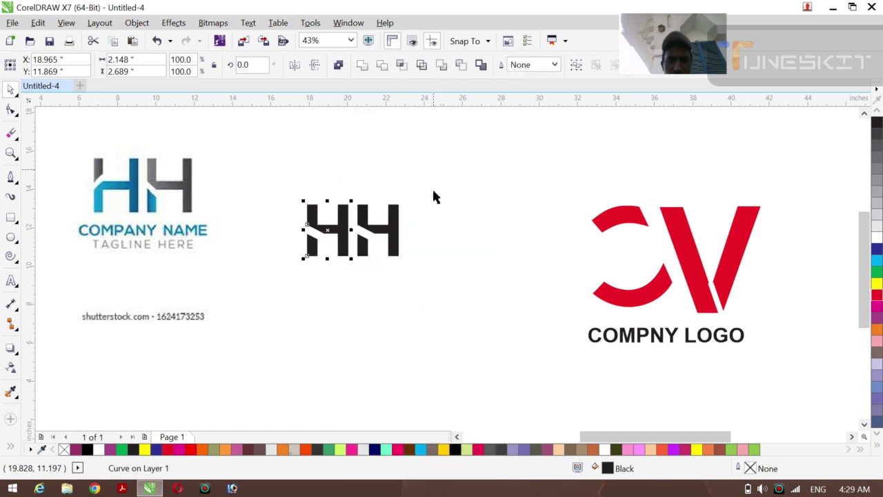
{"action": "left_click", "coordinate": [313, 245]}
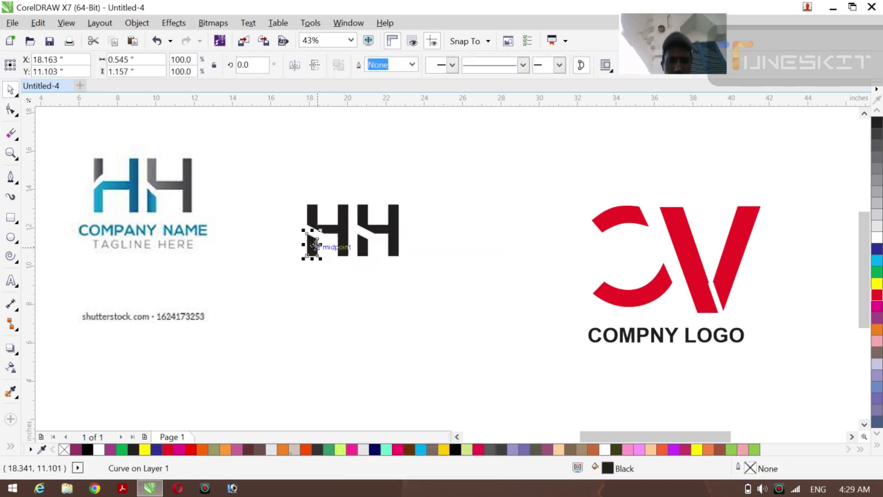
{"action": "left_click", "coordinate": [412, 267]}
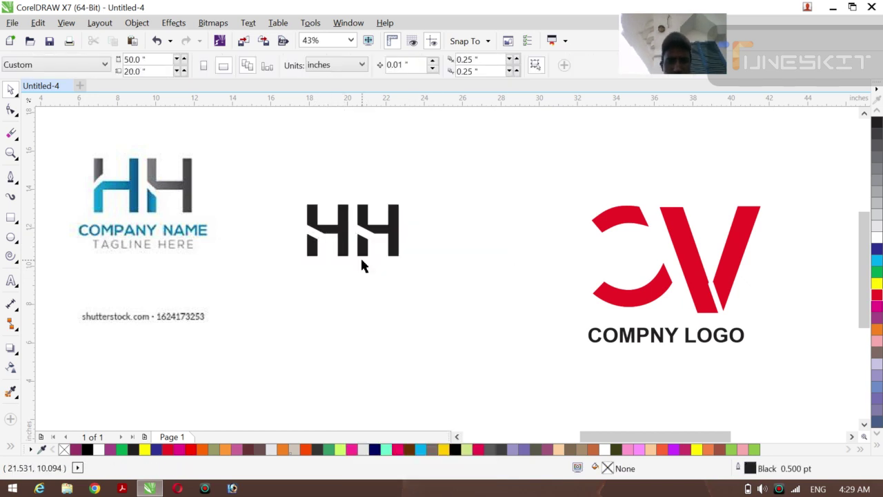
Fill the large piece of the first H and the whole second H with blue (C100 M100 Y0 K0).
{"action": "left_click", "coordinate": [334, 233]}
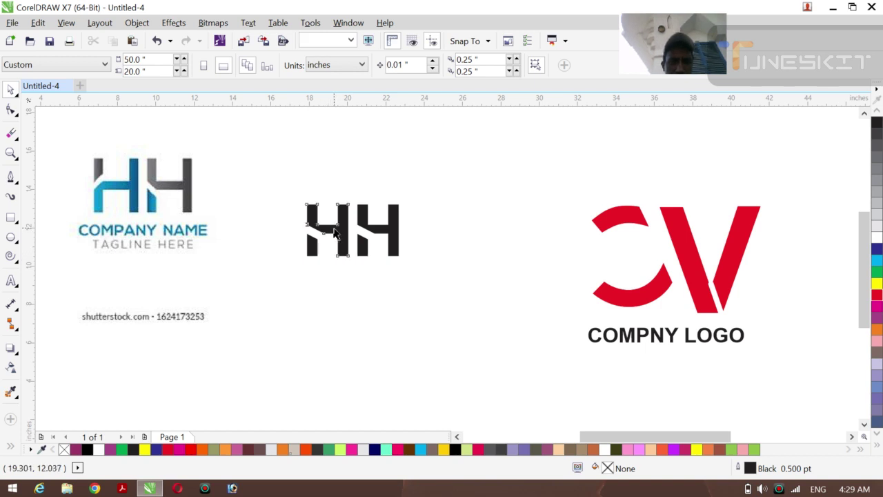
{"action": "left_click", "coordinate": [877, 249]}
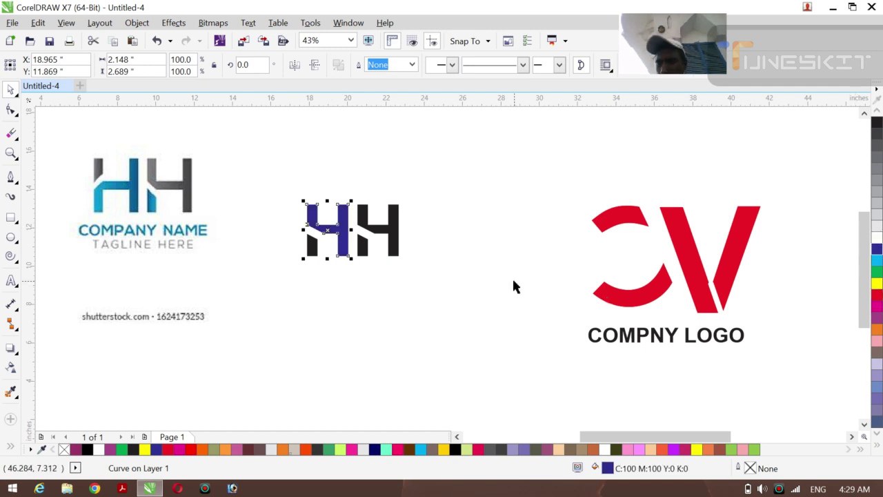
{"action": "left_click", "coordinate": [384, 235]}
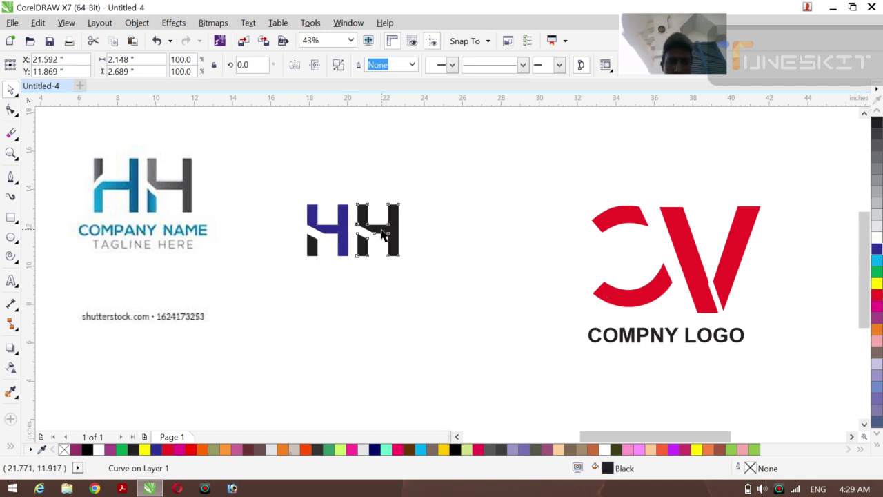
{"action": "left_click", "coordinate": [877, 249]}
{"action": "left_click", "coordinate": [540, 265]}
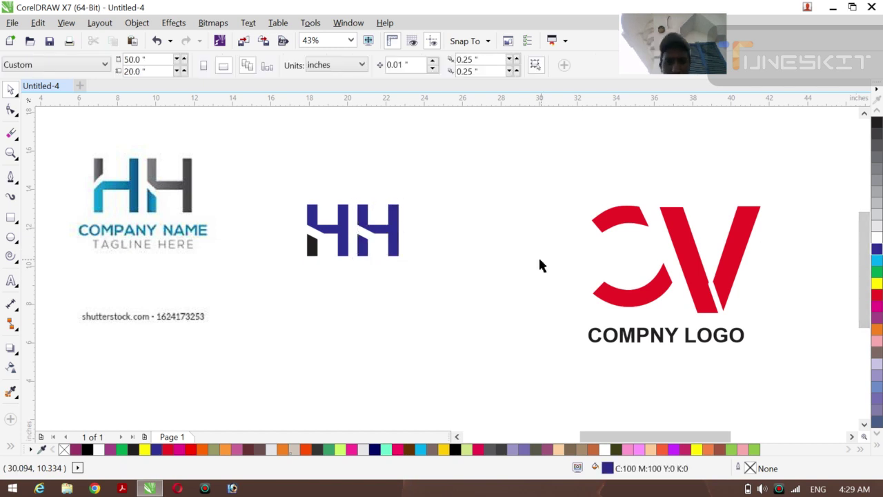
Break the second H curve apart and fill its lower-left piece with black.
{"action": "left_click", "coordinate": [396, 232]}
{"action": "right_click", "coordinate": [397, 229]}
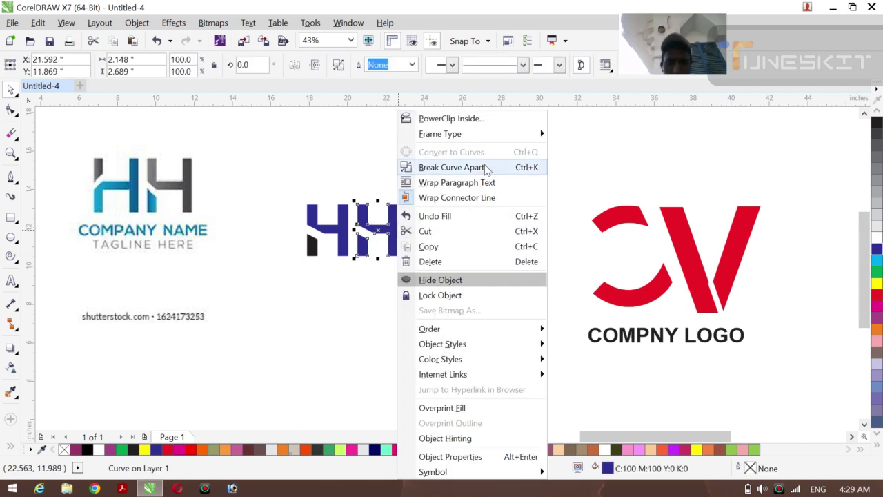
{"action": "left_click", "coordinate": [432, 170]}
{"action": "left_click_drag", "start_coordinate": [475, 255], "coordinate": [391, 228]}
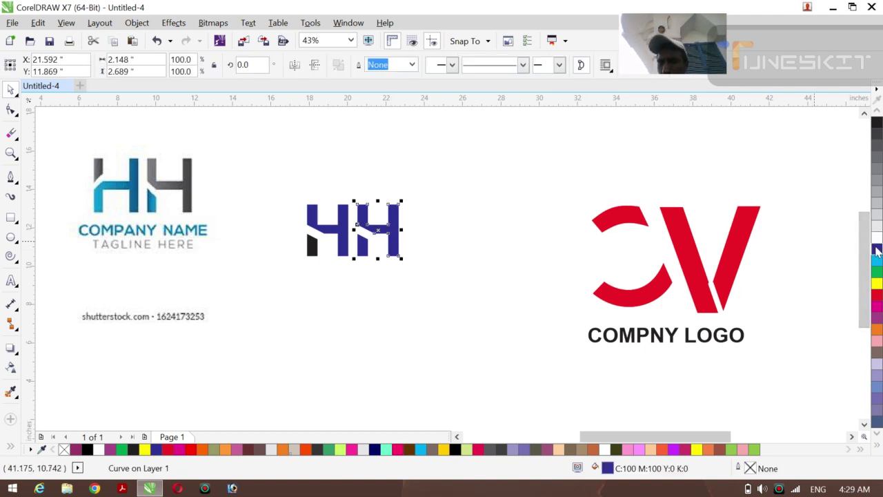
{"action": "left_click", "coordinate": [361, 246]}
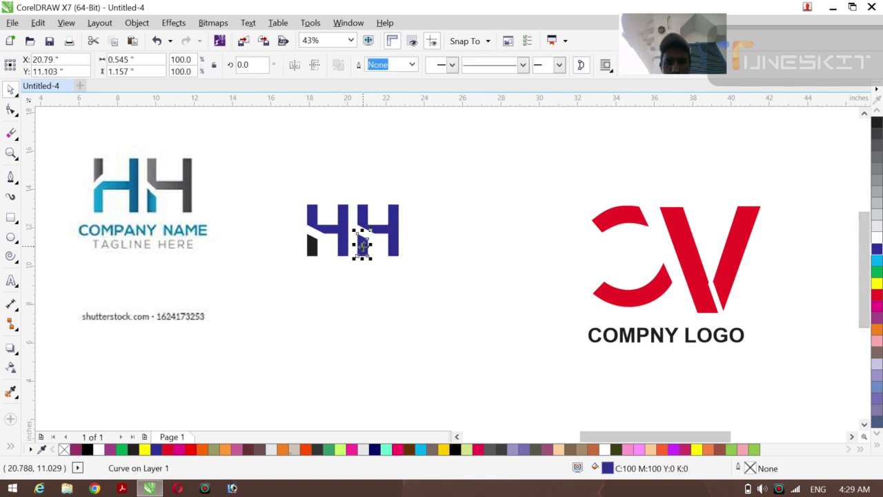
{"action": "left_click", "coordinate": [877, 123]}
{"action": "left_click", "coordinate": [647, 155]}
Delete the HH reference image and enlarge the HH logo to about 12.4 by 7.0 inches, centred in the freed space.
{"action": "left_click", "coordinate": [146, 220]}
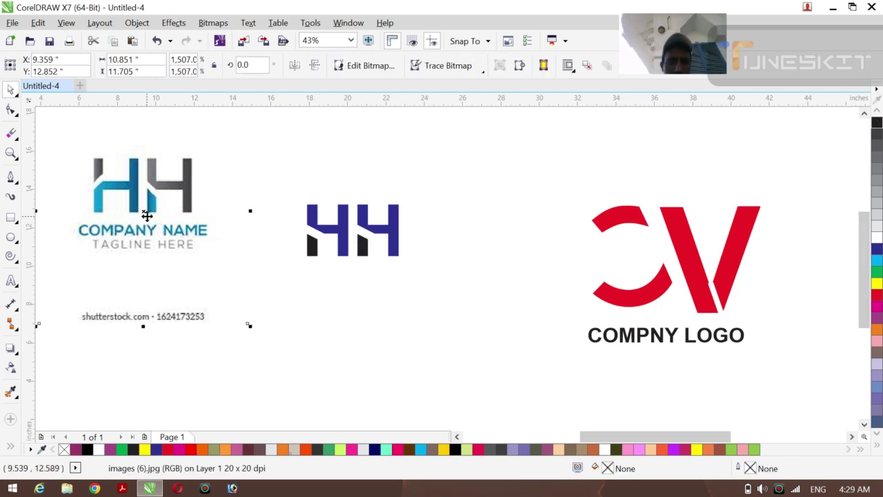
{"action": "key", "text": "Delete"}
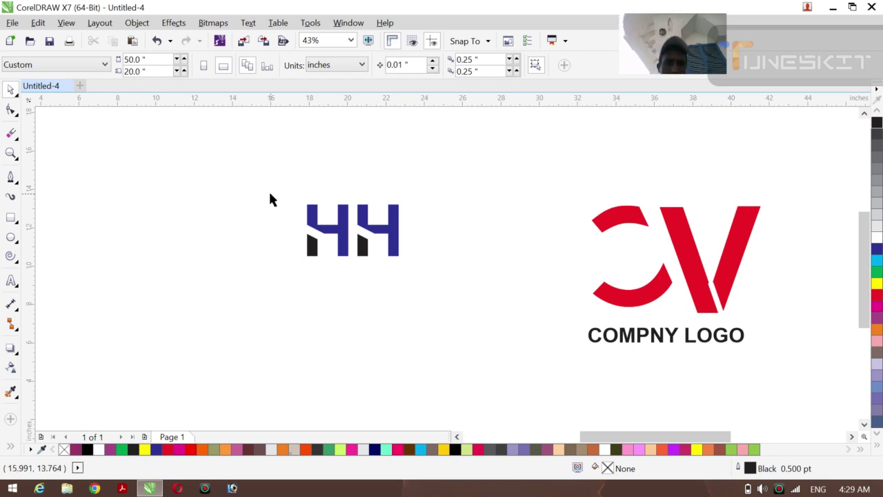
{"action": "left_click_drag", "start_coordinate": [287, 192], "coordinate": [473, 317]}
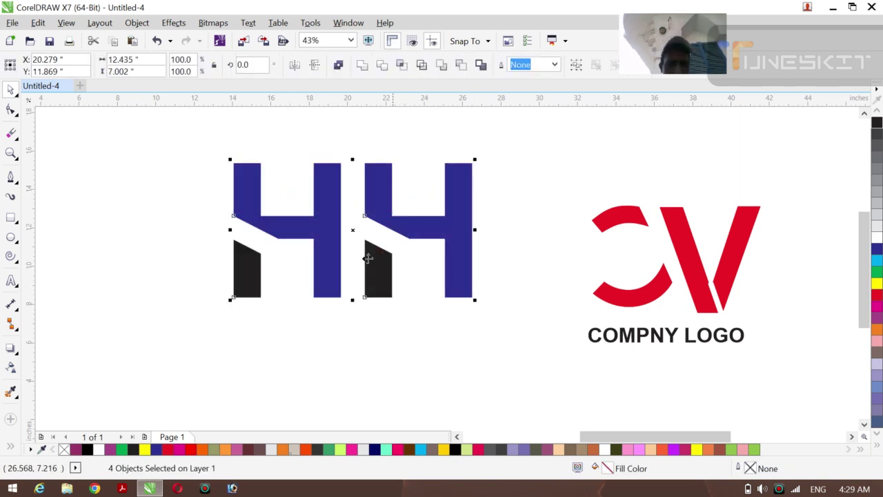
{"action": "left_click_drag", "start_coordinate": [353, 230], "coordinate": [303, 248]}
{"action": "left_click", "coordinate": [493, 290]}
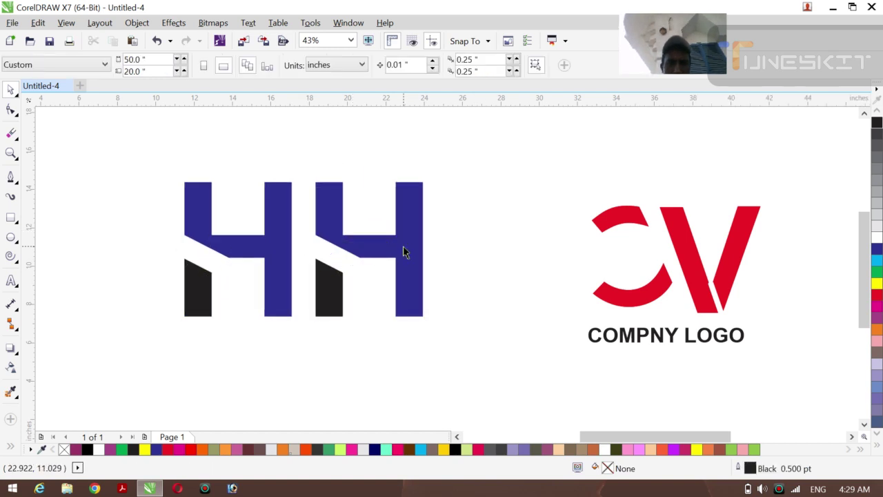
Fill the lower-left pieces of both H letters with red.
{"action": "left_click", "coordinate": [323, 305]}
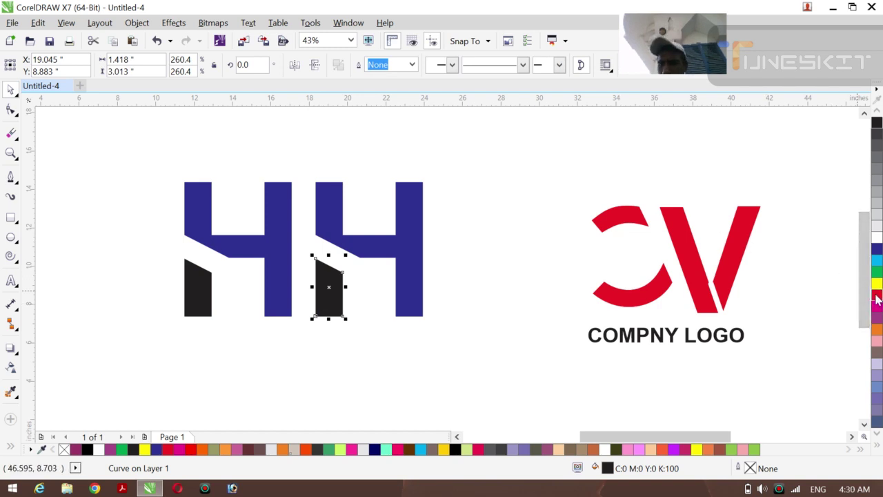
{"action": "left_click", "coordinate": [876, 296]}
{"action": "left_click", "coordinate": [200, 293]}
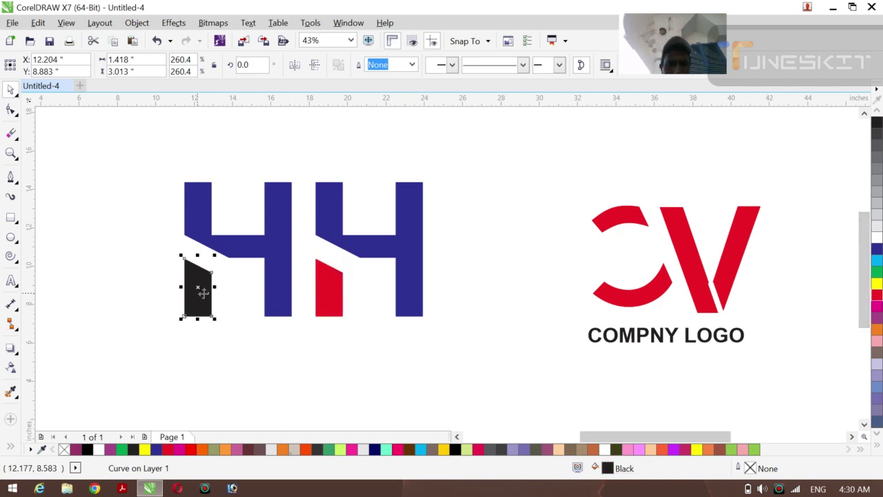
{"action": "left_click", "coordinate": [877, 295]}
{"action": "left_click", "coordinate": [635, 276]}
Move the CV logo group closer to the HH logo.
{"action": "left_click", "coordinate": [642, 309]}
{"action": "left_click_drag", "start_coordinate": [676, 273], "coordinate": [596, 256]}
{"action": "left_click", "coordinate": [601, 347]}
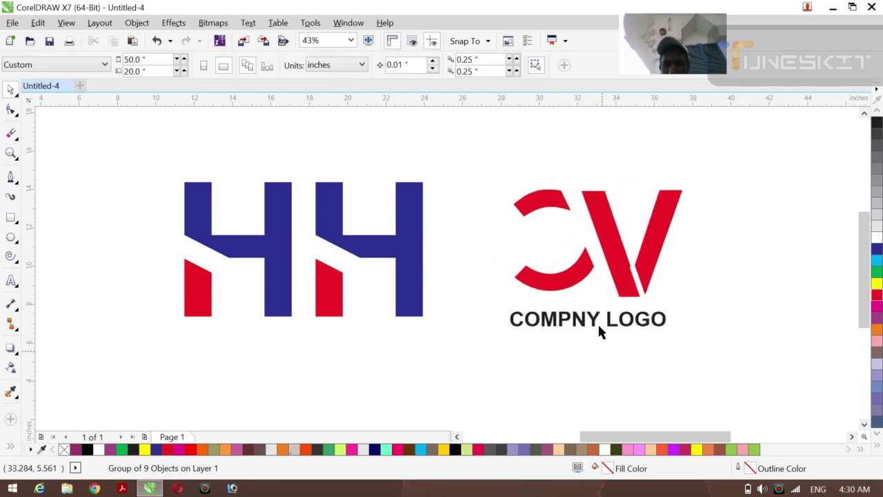
Ungroup the CV logo and place a copy of its COMPNY LOGO caption beneath the HH logo.
{"action": "left_click", "coordinate": [597, 320]}
{"action": "right_click", "coordinate": [598, 320]}
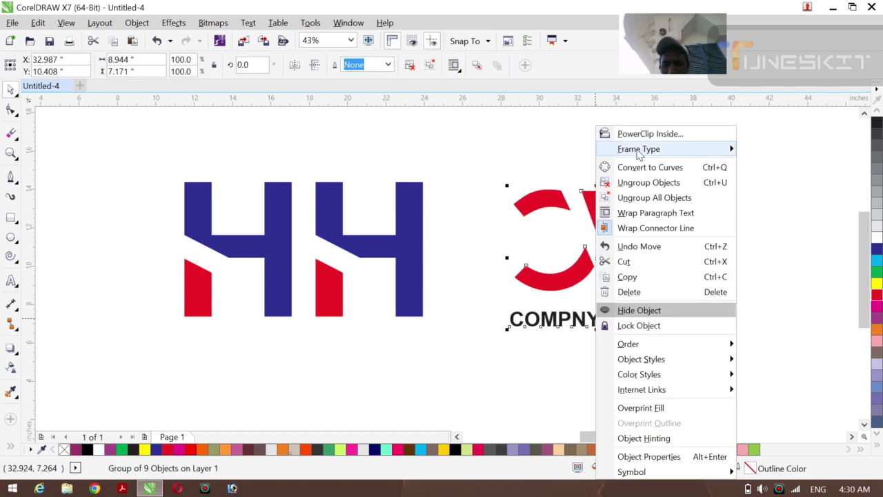
{"action": "left_click", "coordinate": [641, 182]}
{"action": "left_click", "coordinate": [580, 374]}
{"action": "left_click", "coordinate": [591, 319]}
{"action": "left_click_drag", "start_coordinate": [591, 319], "coordinate": [301, 360]}
{"action": "right_click", "coordinate": [331, 368]}
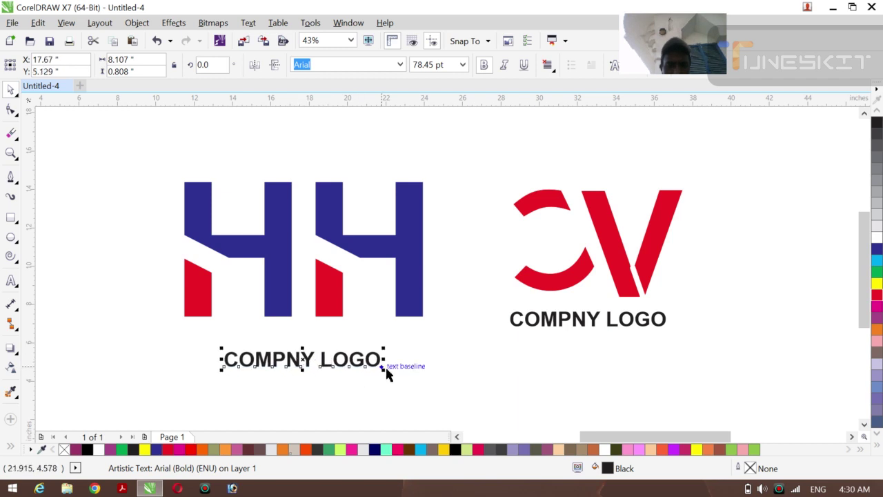
Shrink the HH caption to about 43.6 pt and the CV caption to about 51.2 pt, placing each below its logo.
{"action": "left_click_drag", "start_coordinate": [384, 370], "coordinate": [304, 345]}
{"action": "left_click", "coordinate": [592, 328]}
{"action": "mouse_move", "coordinate": [668, 329]}
{"action": "left_mouse_down"}
{"action": "mouse_move", "coordinate": [635, 325]}
{"action": "mouse_move", "coordinate": [666, 335]}
{"action": "left_mouse_up"}
{"action": "left_click_drag", "start_coordinate": [613, 322], "coordinate": [620, 334]}
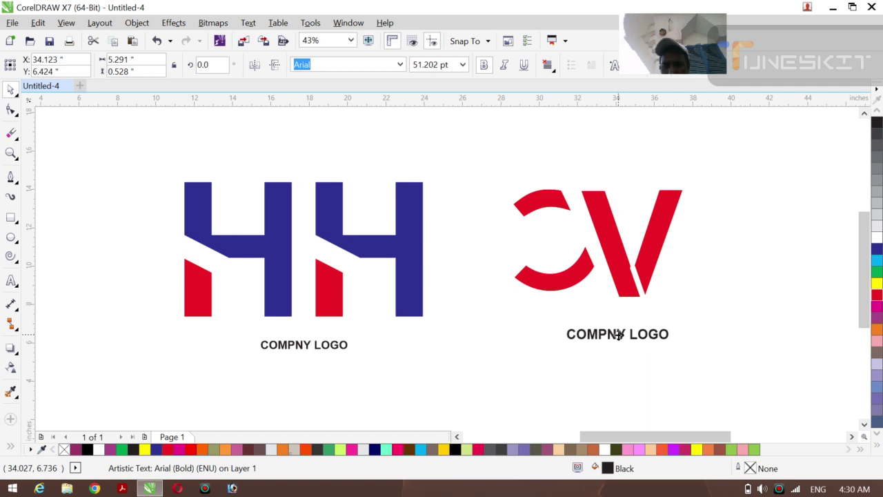
Draw a rectangle about 24.5 by 1.5 inches across the caption area below both logos and move the HH caption outside it.
{"action": "left_click", "coordinate": [10, 217]}
{"action": "mouse_move", "coordinate": [212, 334]}
{"action": "left_mouse_down"}
{"action": "mouse_move", "coordinate": [631, 315]}
{"action": "mouse_move", "coordinate": [692, 363]}
{"action": "mouse_move", "coordinate": [680, 360]}
{"action": "left_mouse_up"}
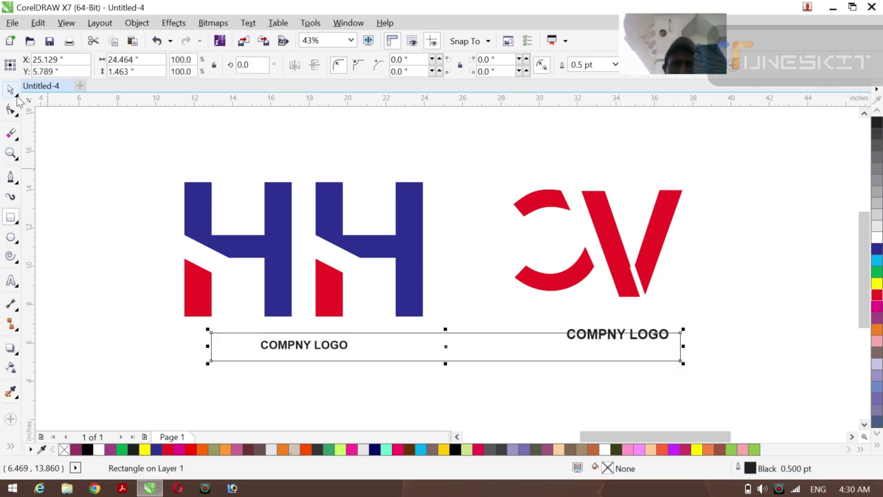
{"action": "left_click", "coordinate": [73, 303]}
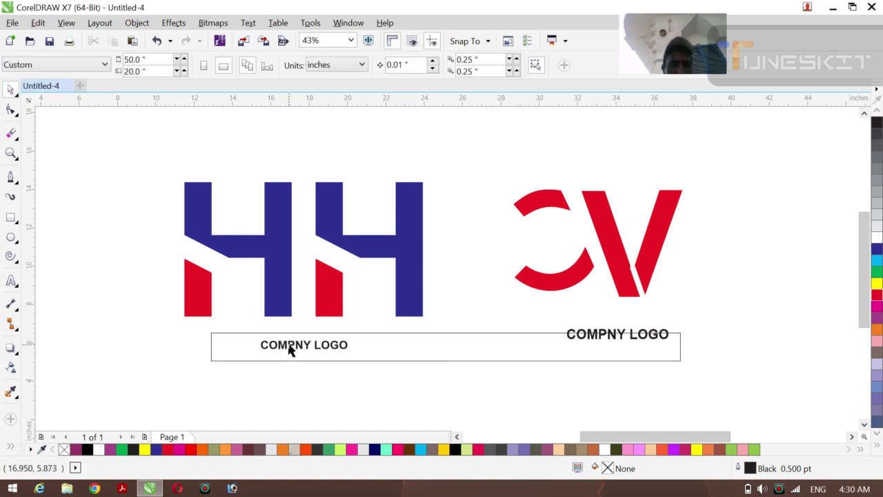
{"action": "left_click_drag", "start_coordinate": [290, 351], "coordinate": [102, 382]}
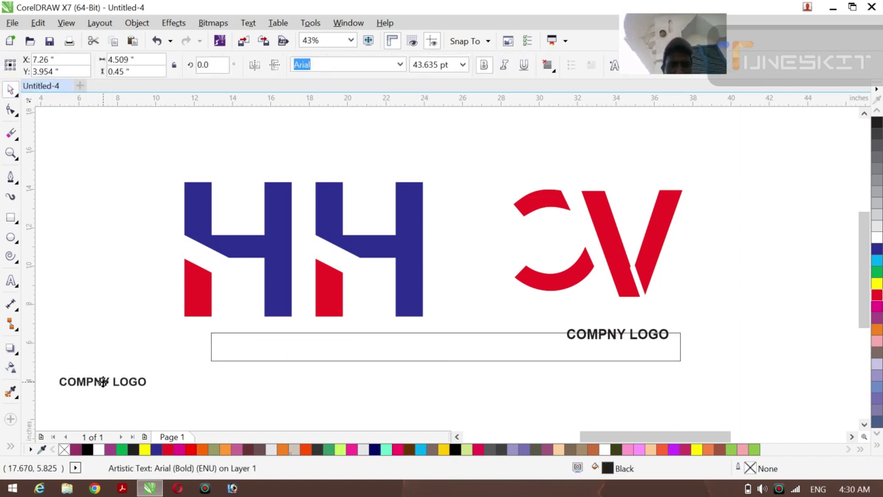
Move the CV caption outside the rectangle and fill the rectangle below the logos with black.
{"action": "left_click_drag", "start_coordinate": [602, 334], "coordinate": [695, 309]}
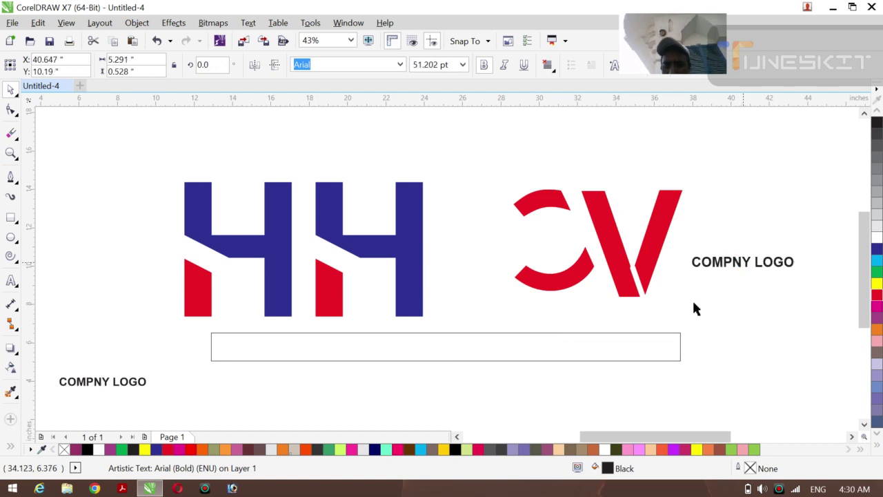
{"action": "left_click", "coordinate": [536, 360]}
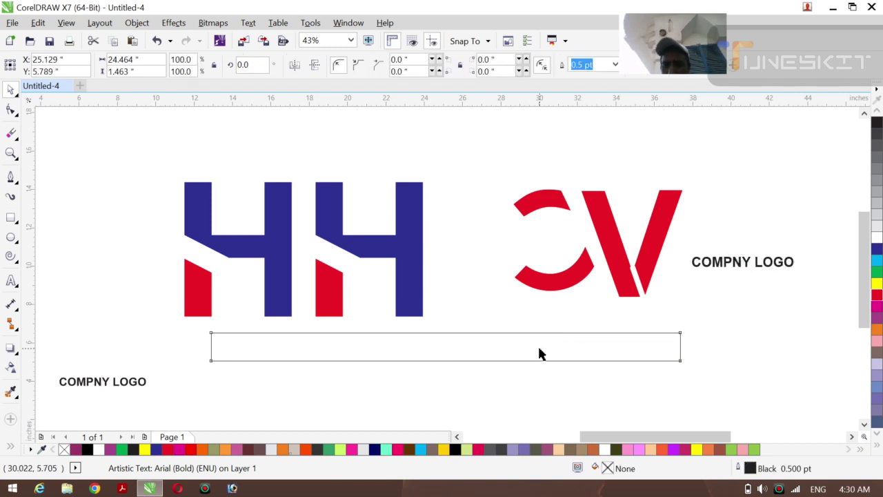
{"action": "left_click", "coordinate": [876, 127]}
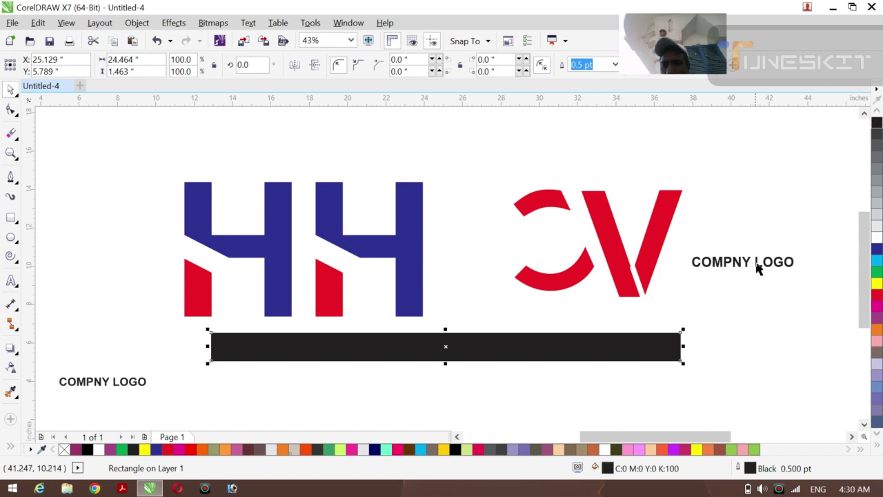
Colour both COMPNY LOGO captions red.
{"action": "left_click", "coordinate": [758, 269]}
{"action": "left_click", "coordinate": [876, 296]}
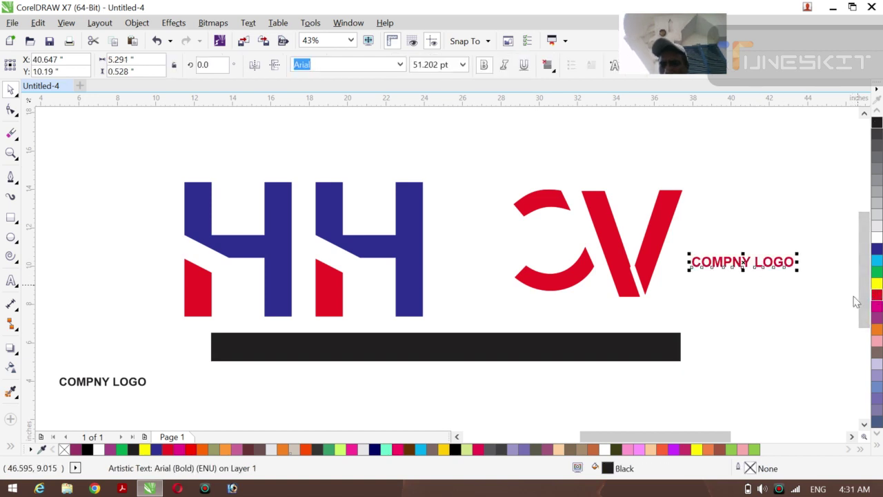
{"action": "left_click", "coordinate": [125, 384]}
{"action": "left_click", "coordinate": [123, 383]}
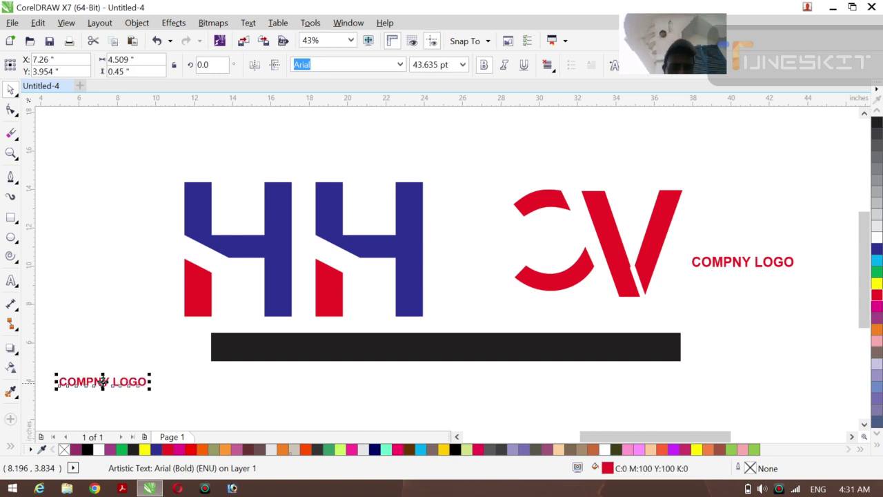
Place the HH and CV captions at opposite ends of the black bar, below their logos, and colour both white.
{"action": "left_click_drag", "start_coordinate": [324, 371], "coordinate": [275, 349]}
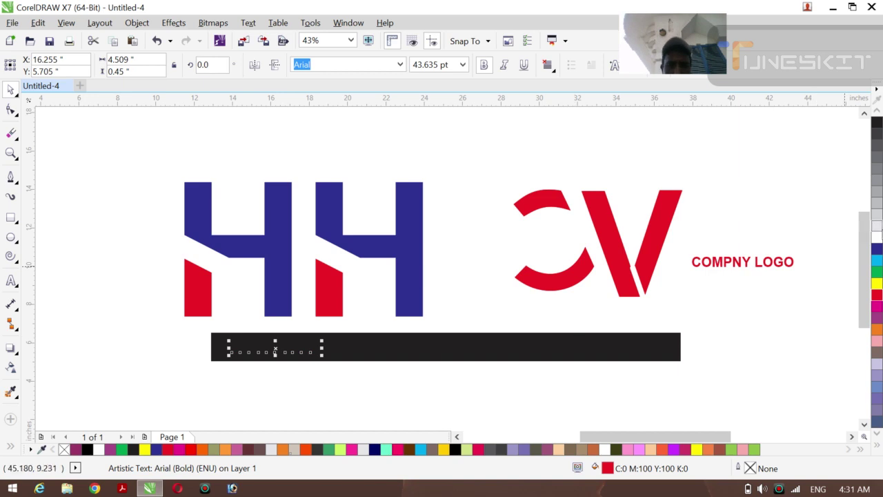
{"action": "left_click", "coordinate": [876, 237]}
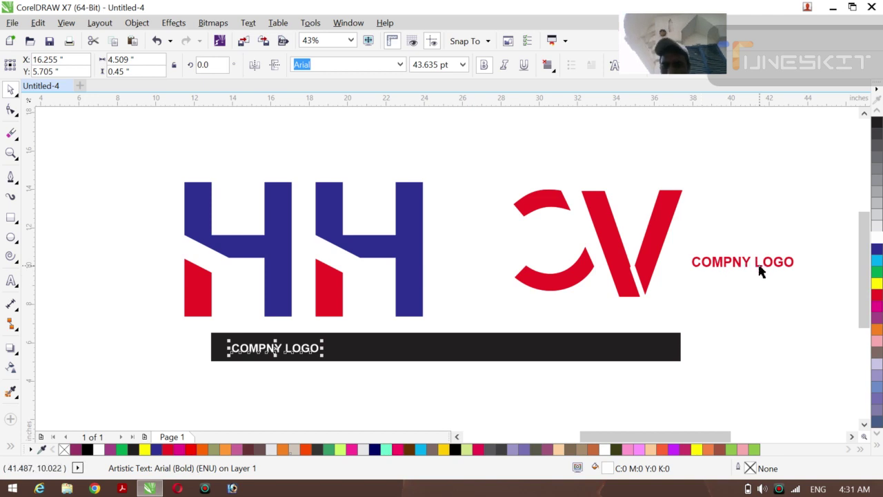
{"action": "left_click", "coordinate": [751, 262]}
{"action": "mouse_move", "coordinate": [750, 261]}
{"action": "left_mouse_down"}
{"action": "mouse_move", "coordinate": [523, 352]}
{"action": "mouse_move", "coordinate": [612, 349]}
{"action": "left_mouse_up"}
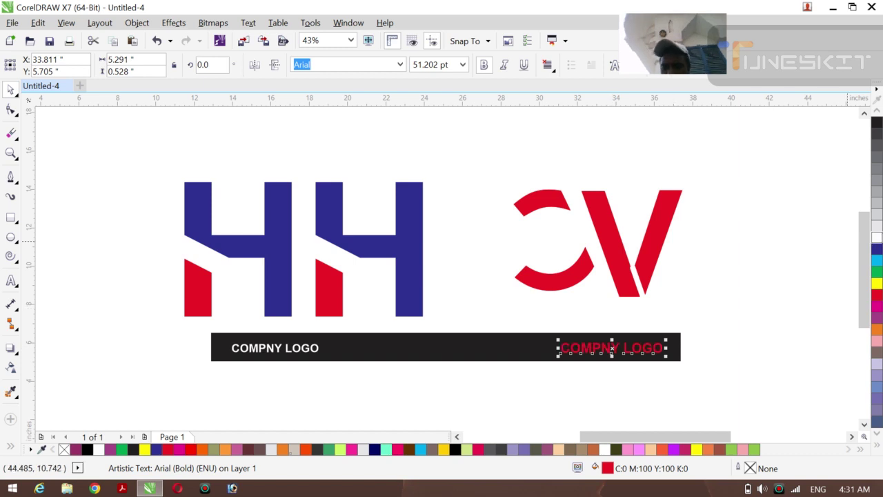
{"action": "left_click", "coordinate": [877, 237]}
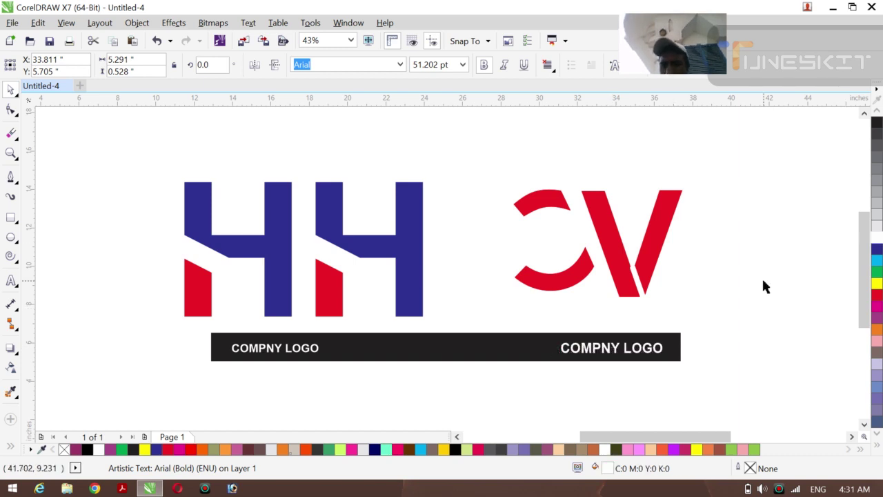
{"action": "left_click", "coordinate": [762, 276]}
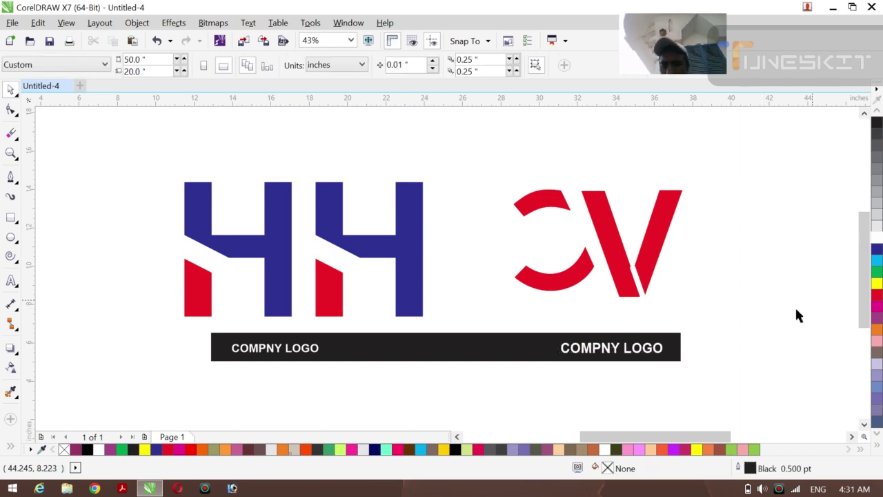
Stretch the HH caption wider and narrow the CV caption to about 4.76 inches.
{"action": "left_click", "coordinate": [308, 351]}
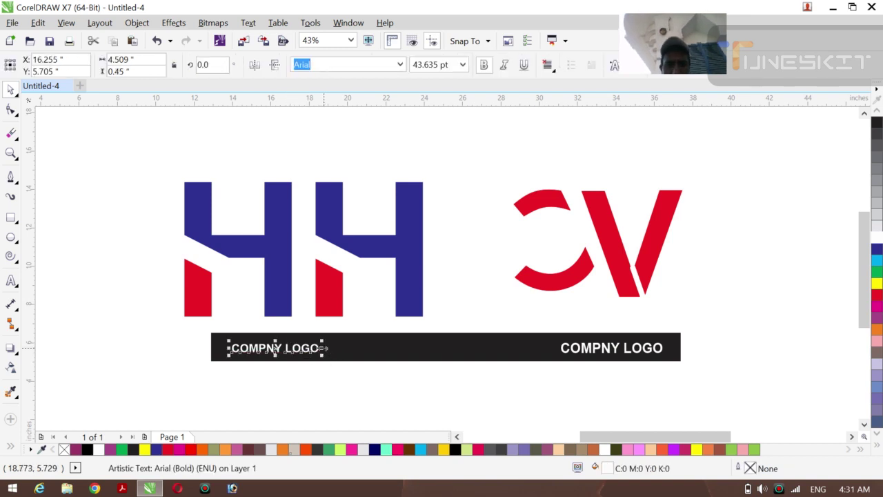
{"action": "mouse_move", "coordinate": [346, 347]}
{"action": "left_mouse_down"}
{"action": "mouse_move", "coordinate": [354, 348]}
{"action": "mouse_move", "coordinate": [342, 348]}
{"action": "left_mouse_up"}
{"action": "left_click", "coordinate": [607, 351]}
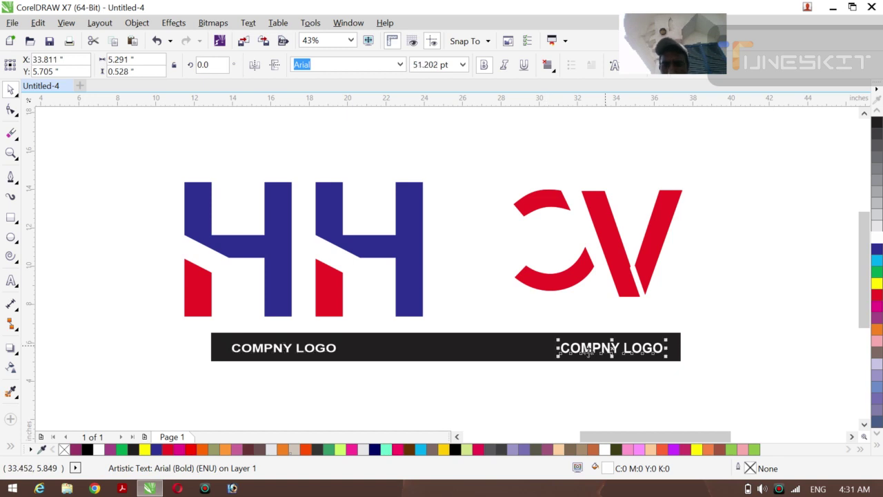
{"action": "left_click_drag", "start_coordinate": [555, 349], "coordinate": [565, 349]}
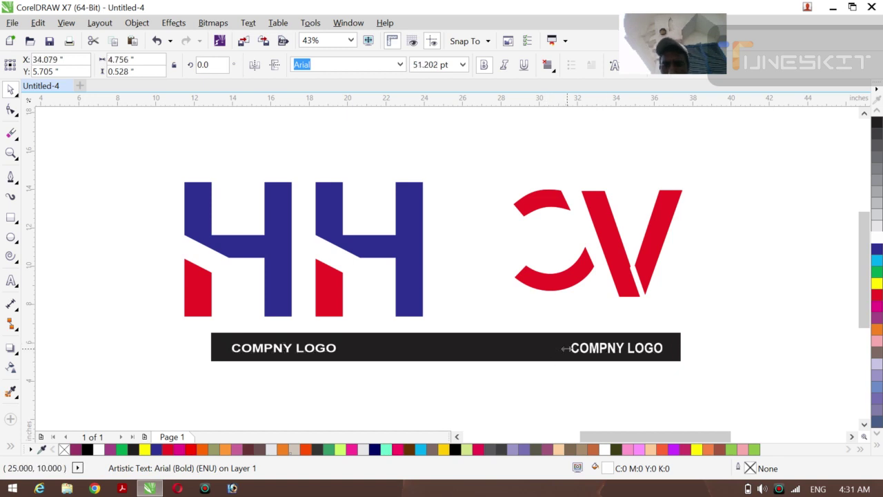
{"action": "left_click", "coordinate": [583, 389]}
Group the bar with its two captions and move the group slightly lower beneath the logos.
{"action": "left_click_drag", "start_coordinate": [198, 327], "coordinate": [694, 403]}
{"action": "key", "text": "ctrl+g"}
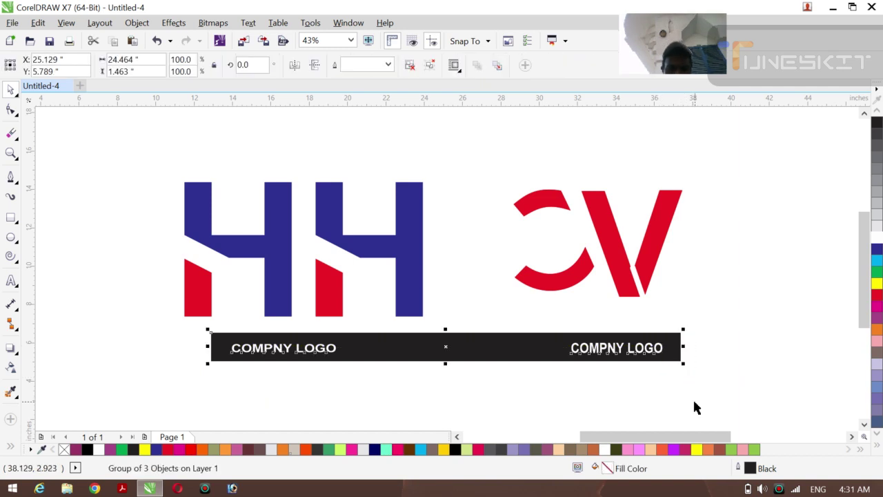
{"action": "left_click_drag", "start_coordinate": [446, 348], "coordinate": [445, 354]}
{"action": "left_click", "coordinate": [739, 330]}
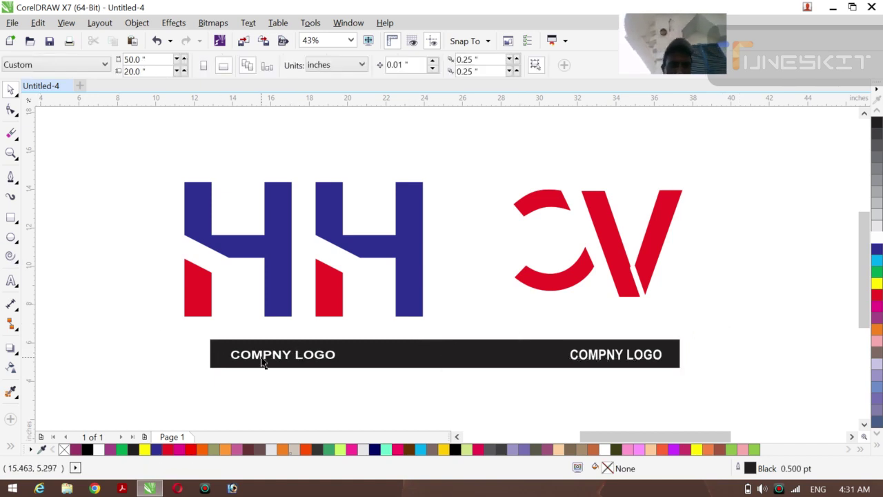
Ungroup the bar and its captions.
{"action": "left_click", "coordinate": [441, 362]}
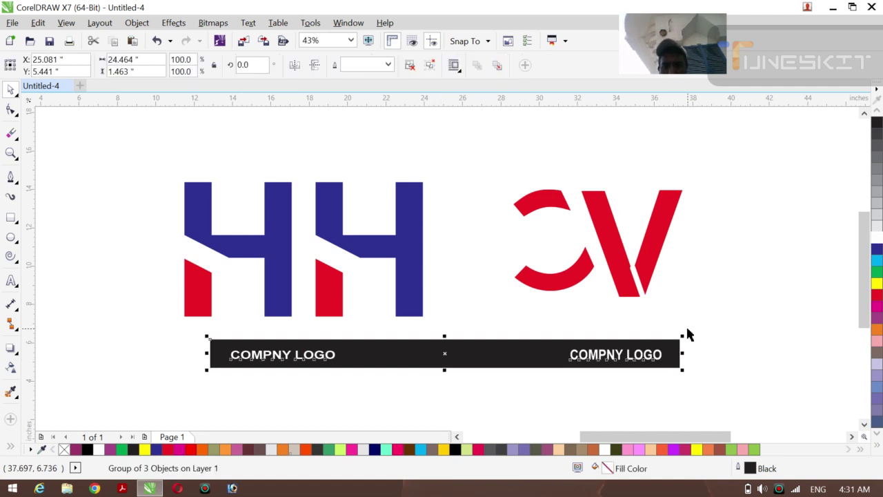
{"action": "left_click", "coordinate": [762, 307]}
{"action": "right_click", "coordinate": [667, 356]}
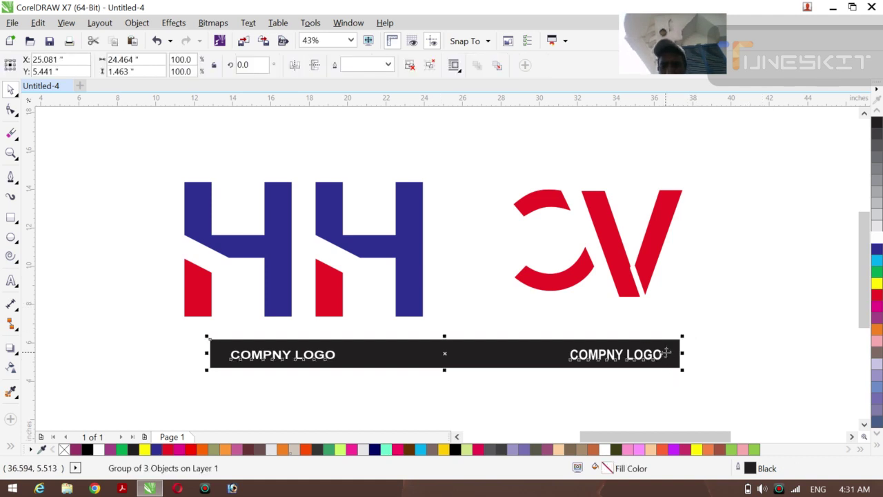
{"action": "left_click", "coordinate": [717, 182]}
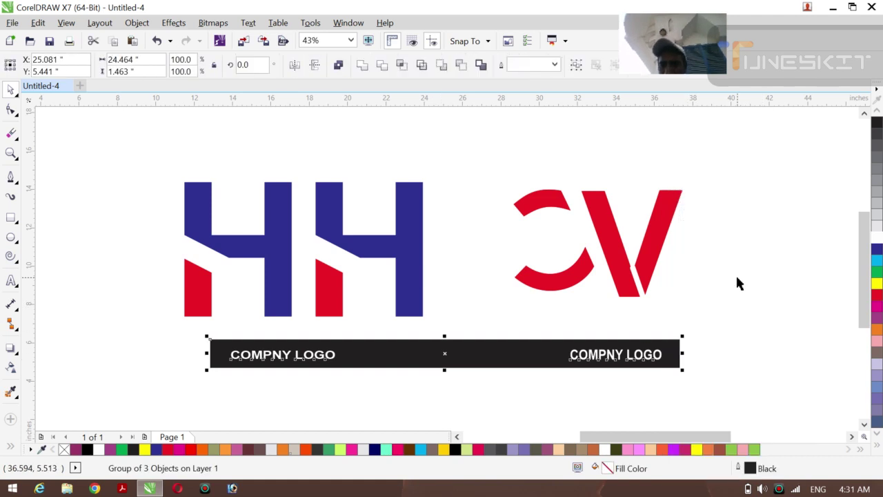
{"action": "left_click", "coordinate": [688, 337]}
Fill the caption bar with yellow and set its outline to None.
{"action": "left_click", "coordinate": [670, 355]}
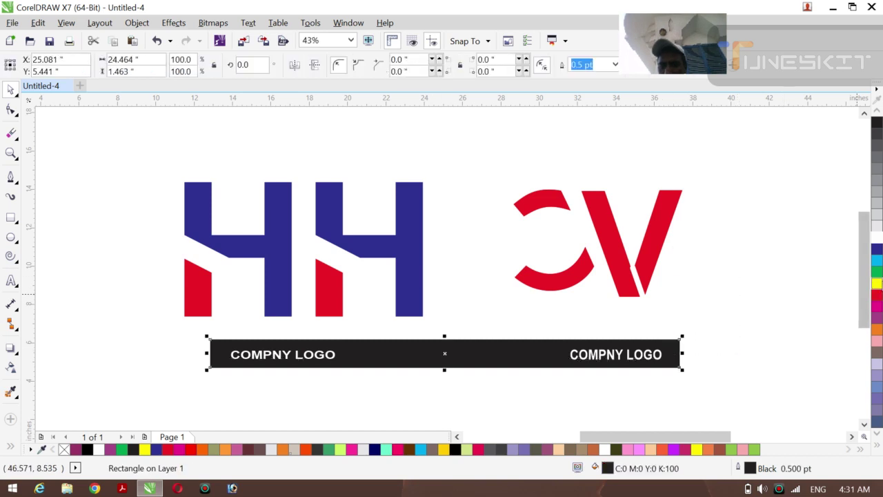
{"action": "left_click", "coordinate": [876, 283]}
{"action": "left_click", "coordinate": [830, 296]}
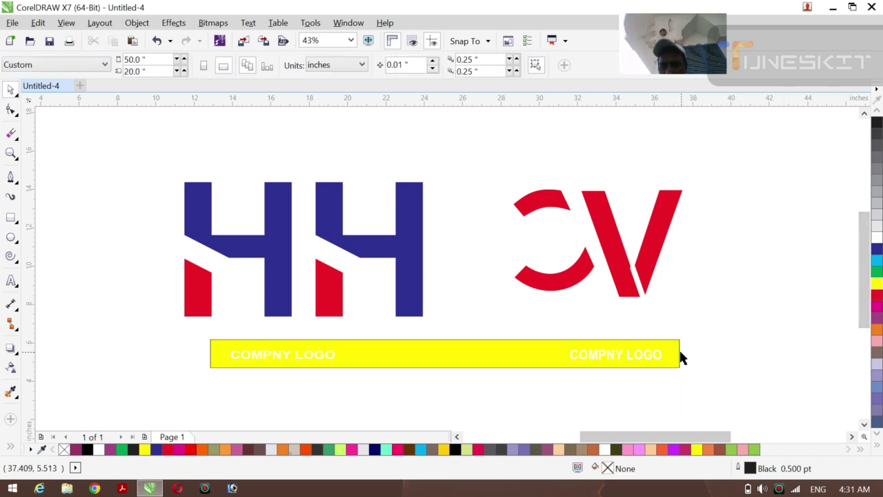
{"action": "left_click", "coordinate": [680, 357]}
{"action": "left_click", "coordinate": [590, 64]}
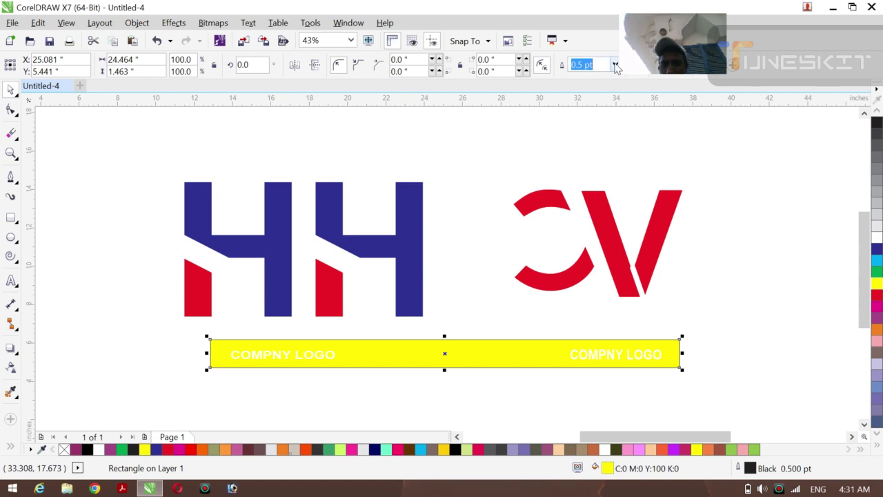
{"action": "left_click", "coordinate": [615, 64]}
{"action": "left_click", "coordinate": [577, 76]}
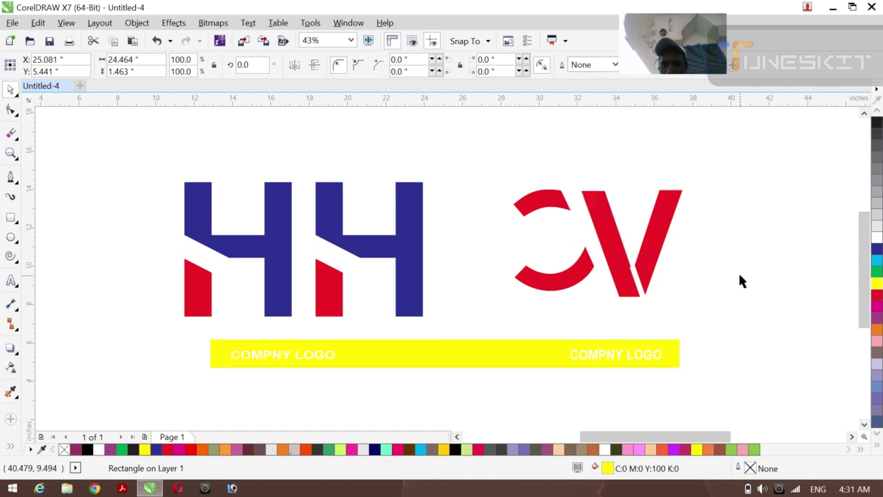
{"action": "left_click", "coordinate": [739, 279]}
Select both captions on the yellow bar and colour them red.
{"action": "left_click_drag", "start_coordinate": [225, 332], "coordinate": [676, 382]}
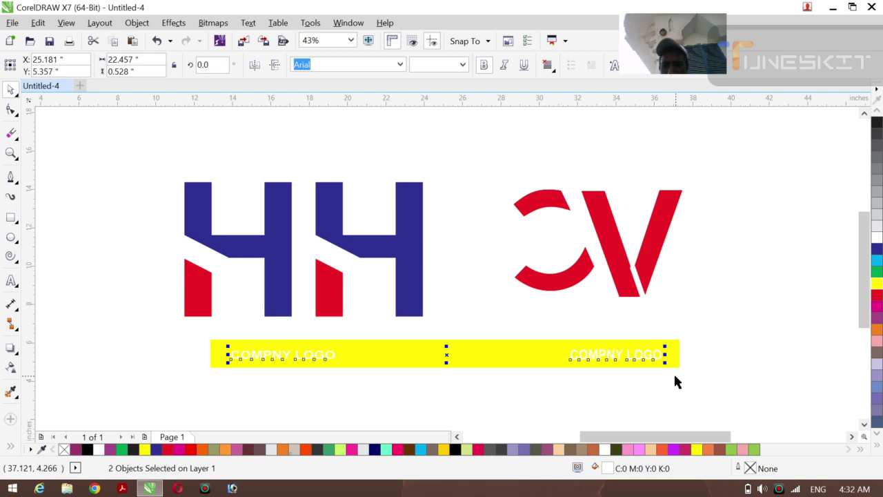
{"action": "left_click", "coordinate": [876, 295]}
{"action": "left_click", "coordinate": [831, 318]}
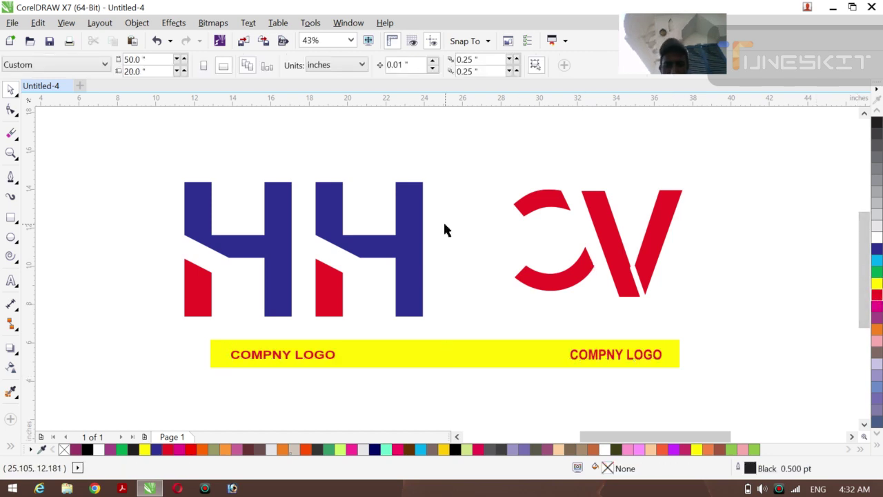